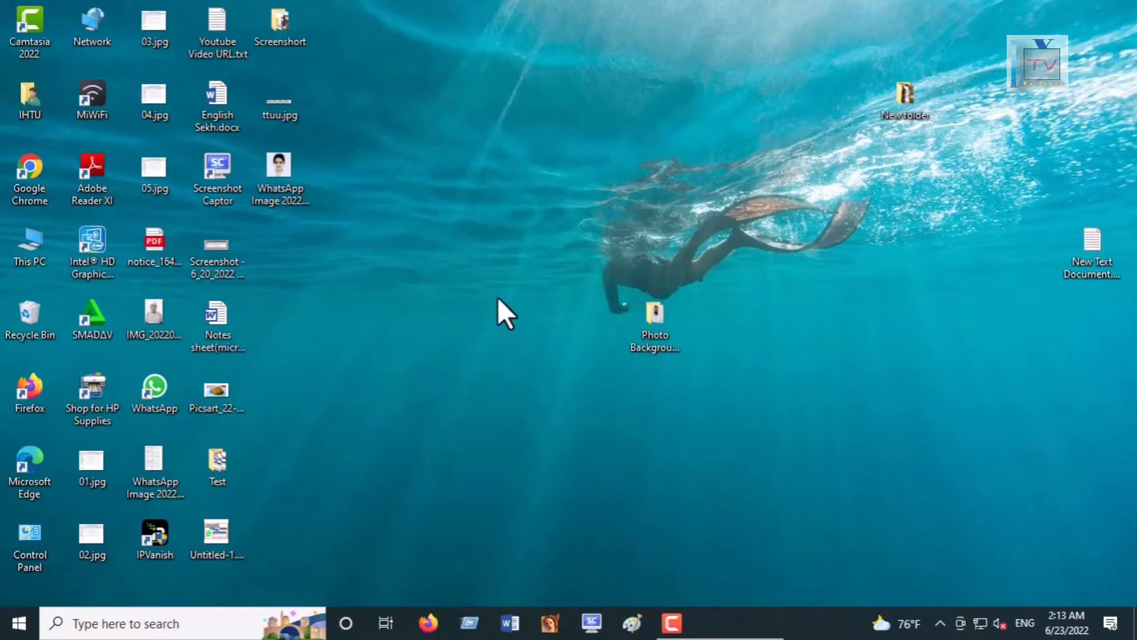
right_click(498, 297)
click(524, 341)
right_click(451, 276)
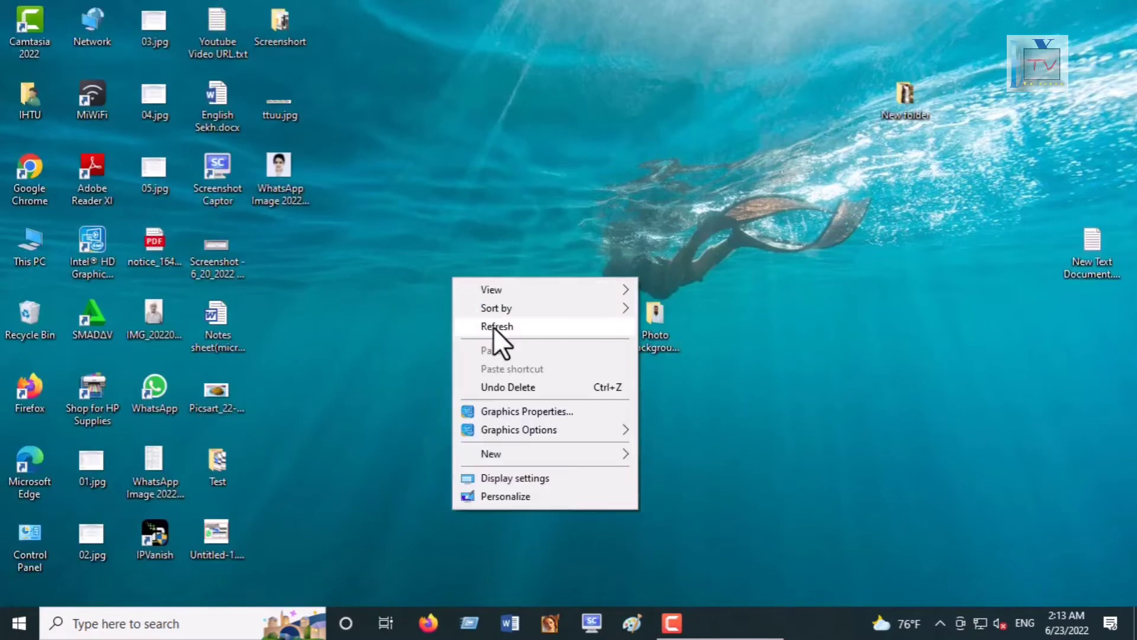
click(493, 326)
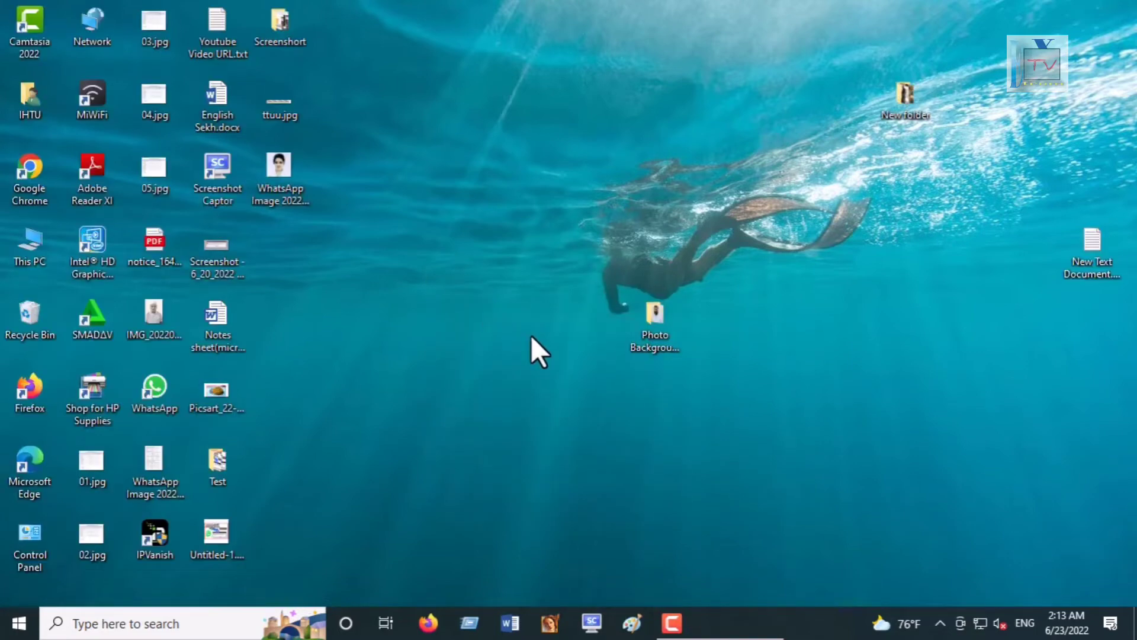
right_click(819, 391)
click(869, 215)
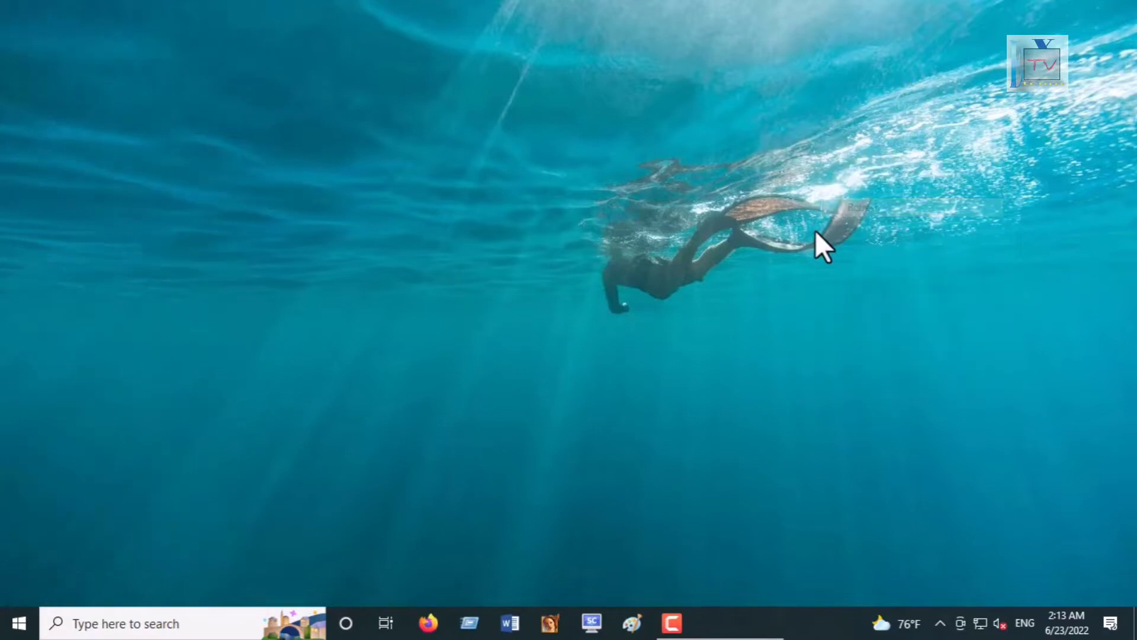
right_click(815, 230)
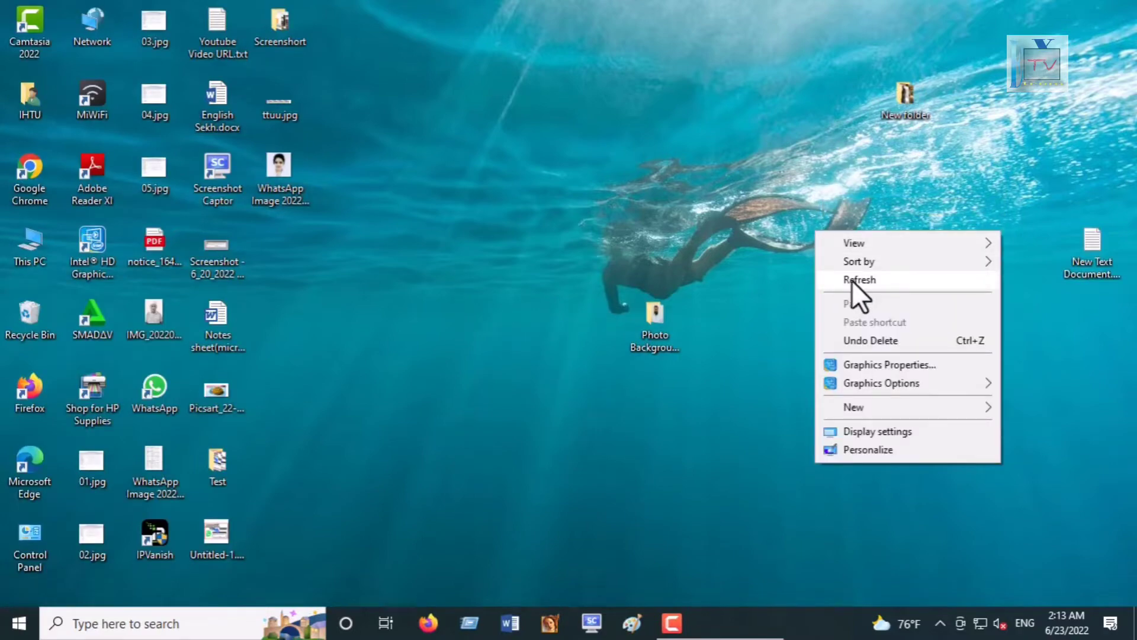
click(855, 281)
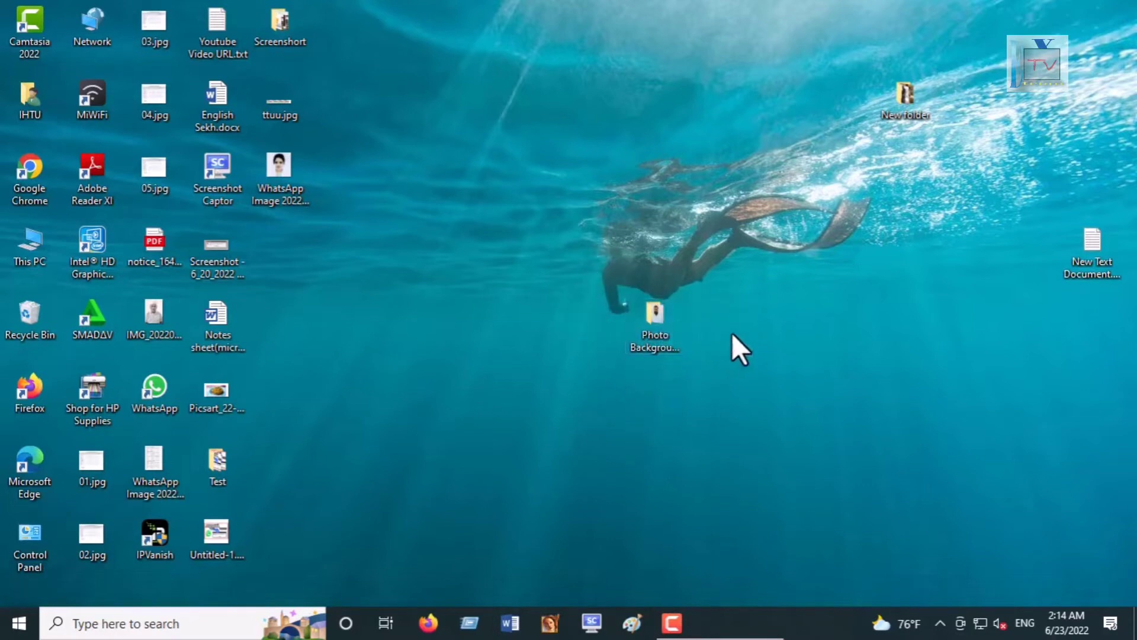
right_click(769, 328)
click(809, 374)
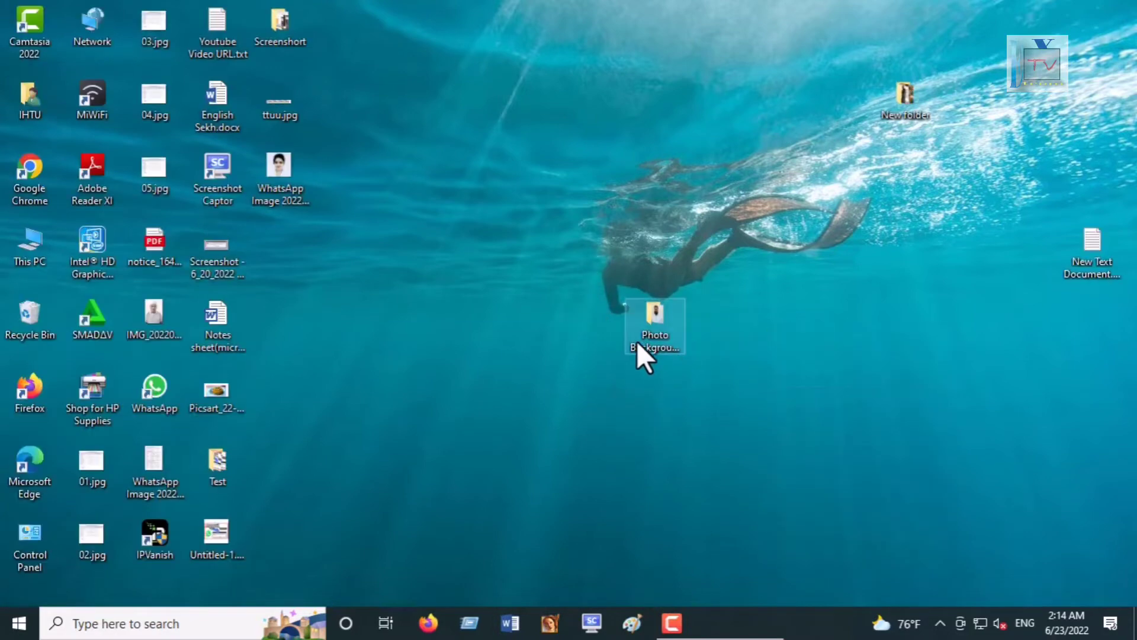
Step: Open the Photo Background Removal folder, preview the photo inside, and close both windows
double_click(658, 332)
double_click(527, 204)
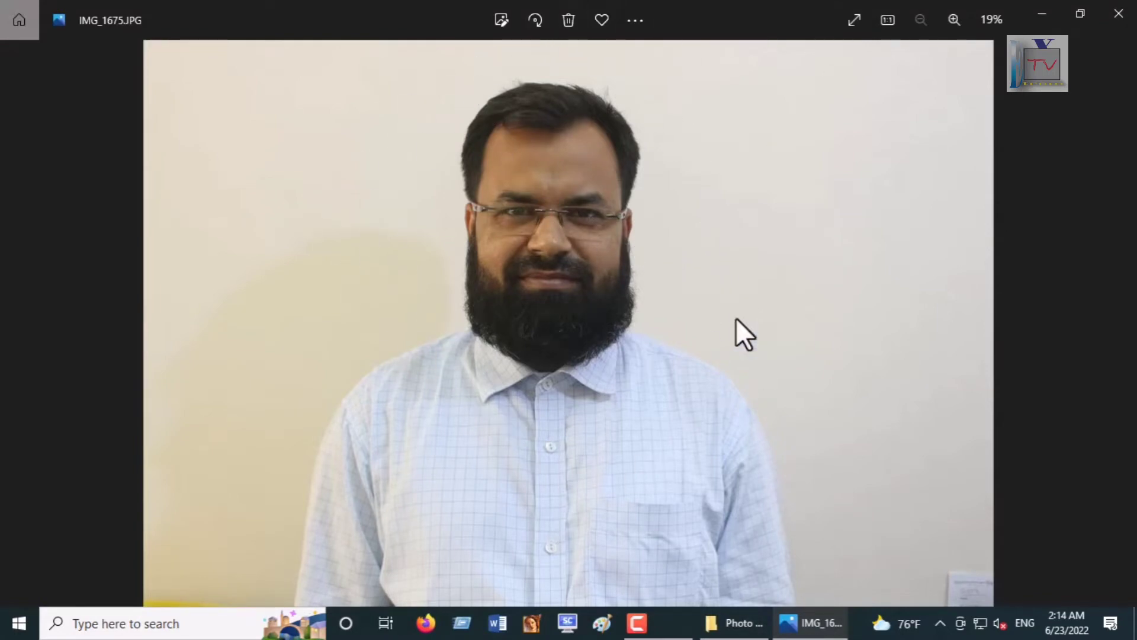
click(1132, 17)
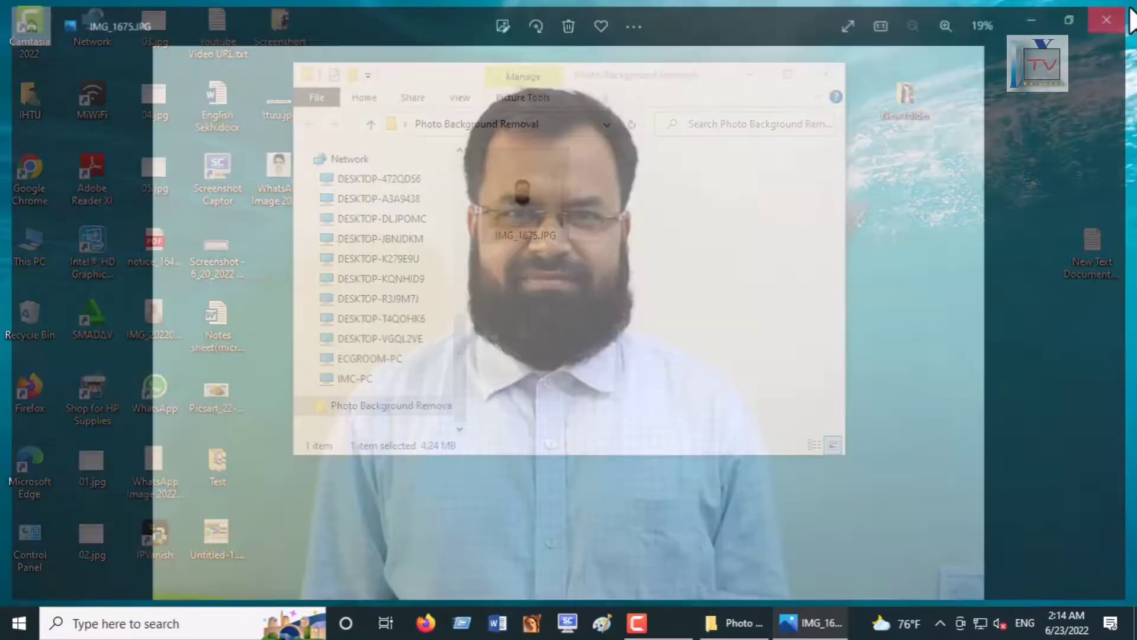
click(815, 77)
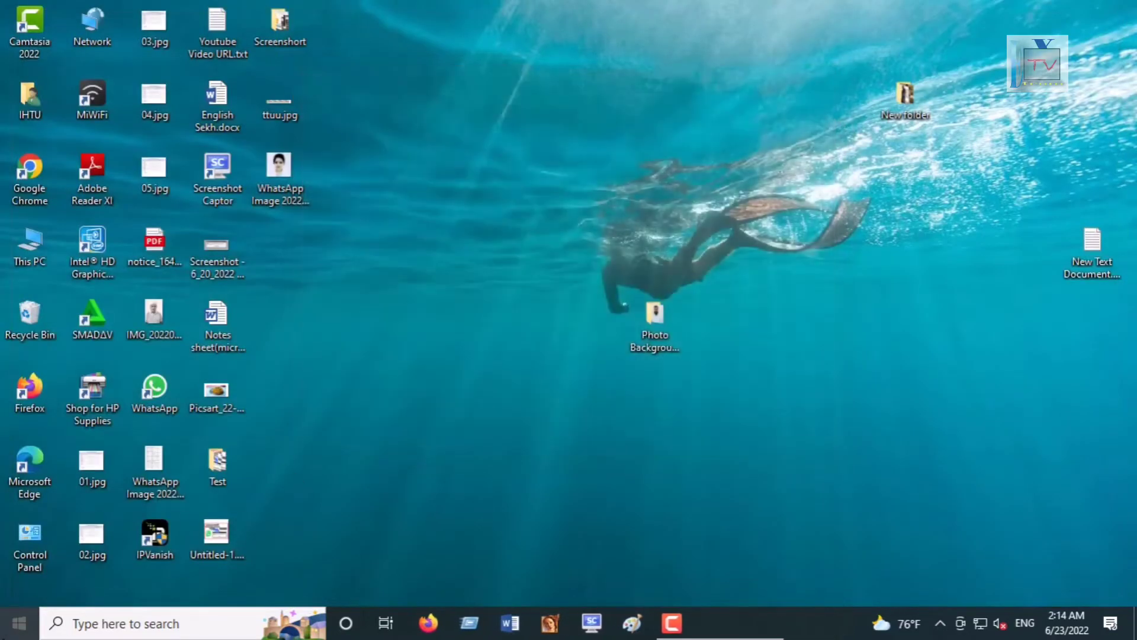
Step: Launch Adobe Photoshop CS and open IMG_1675.JPG from the Photo Background Removal folder on the Desktop
click(19, 623)
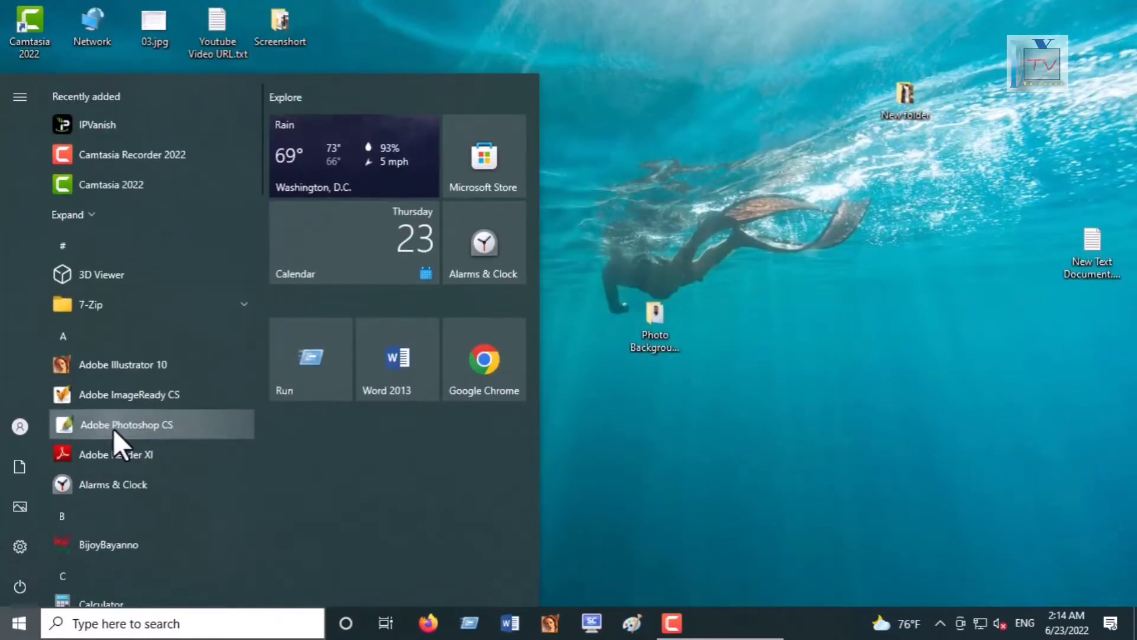
click(116, 433)
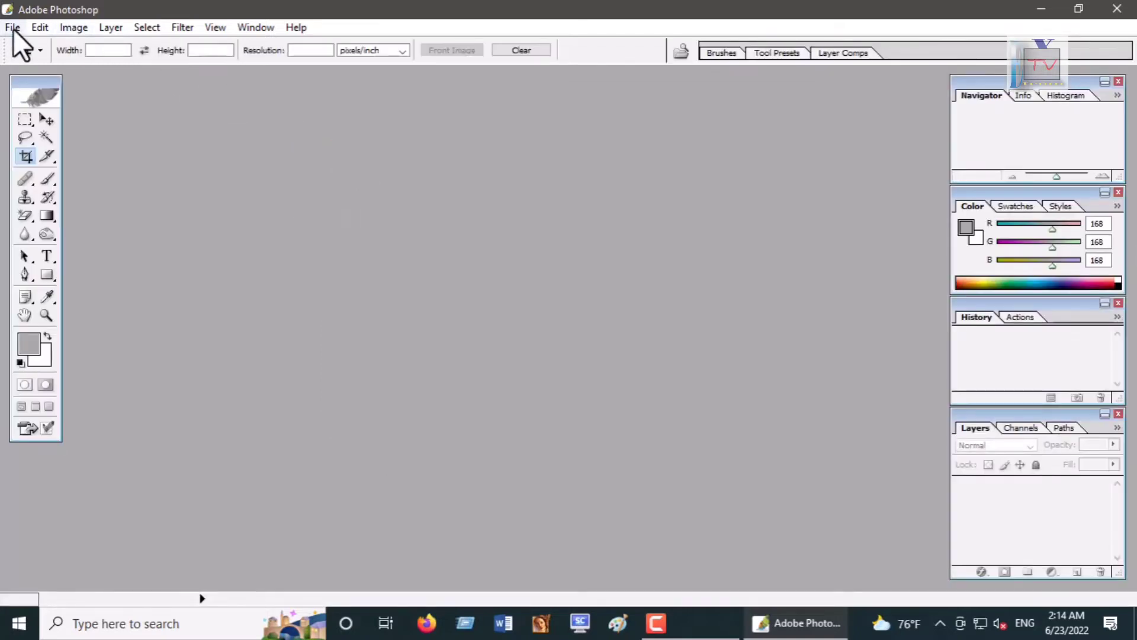
click(13, 27)
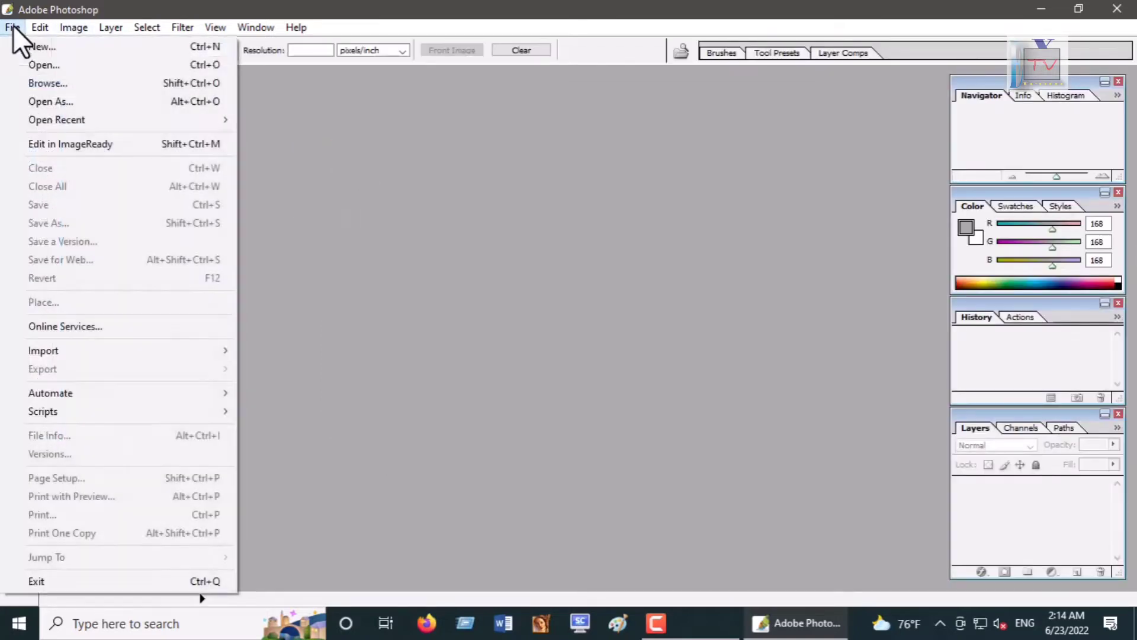
click(36, 64)
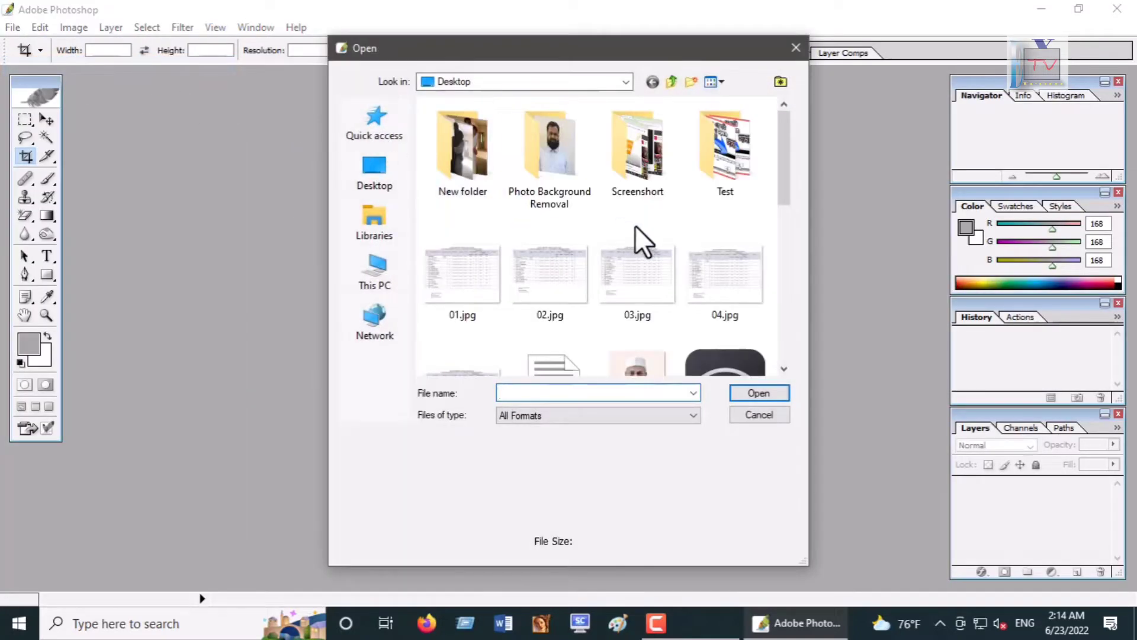
double_click(546, 174)
click(474, 160)
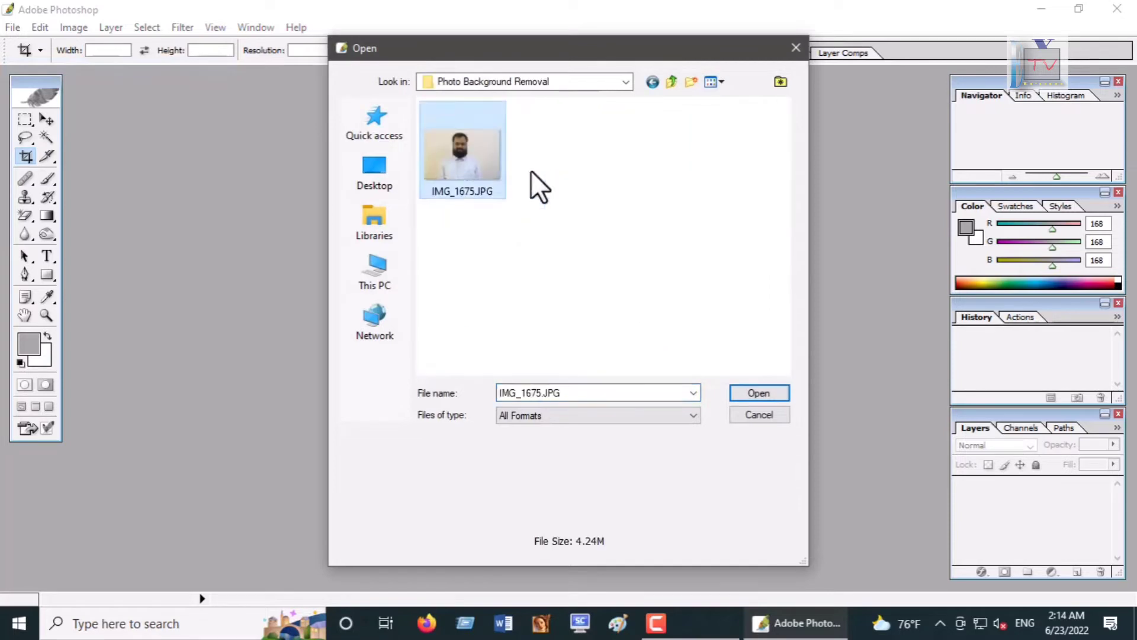
click(761, 394)
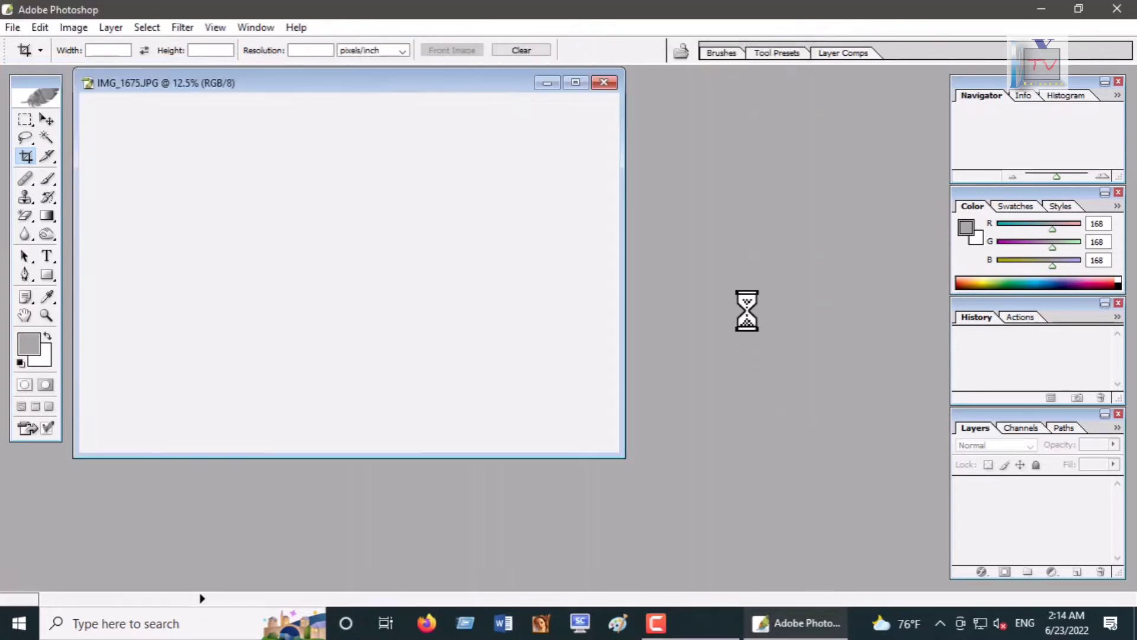
Step: Crop the photo to a narrower portrait frame centred on the man, trimming both sides
click(575, 83)
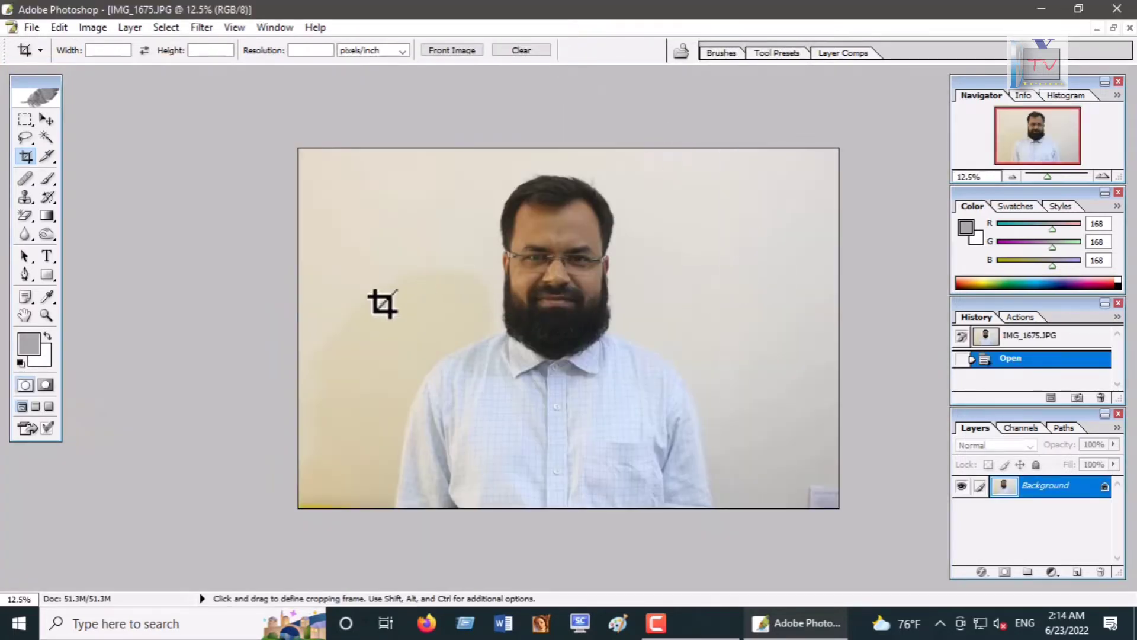
key(ctrl+0)
scroll(442, 328, down, 1)
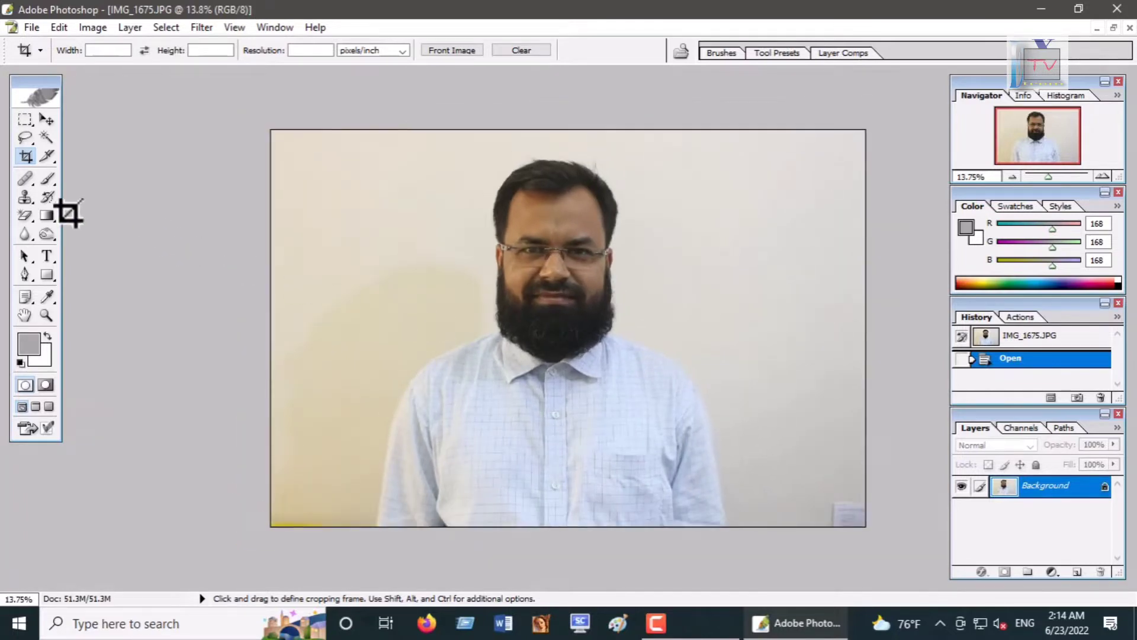
click(25, 137)
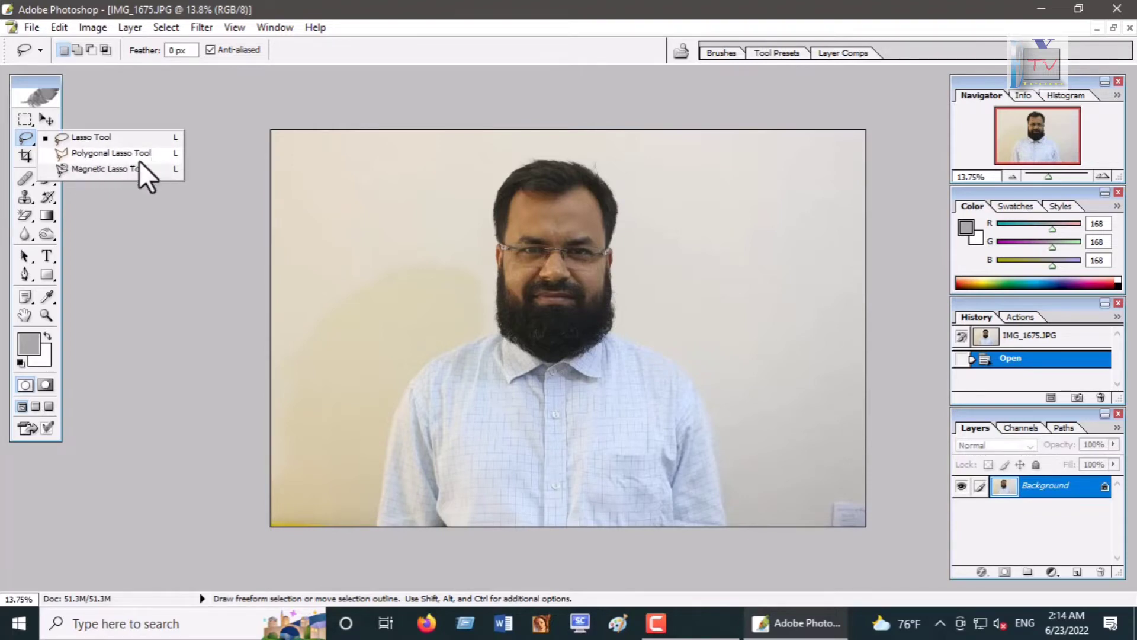
click(155, 294)
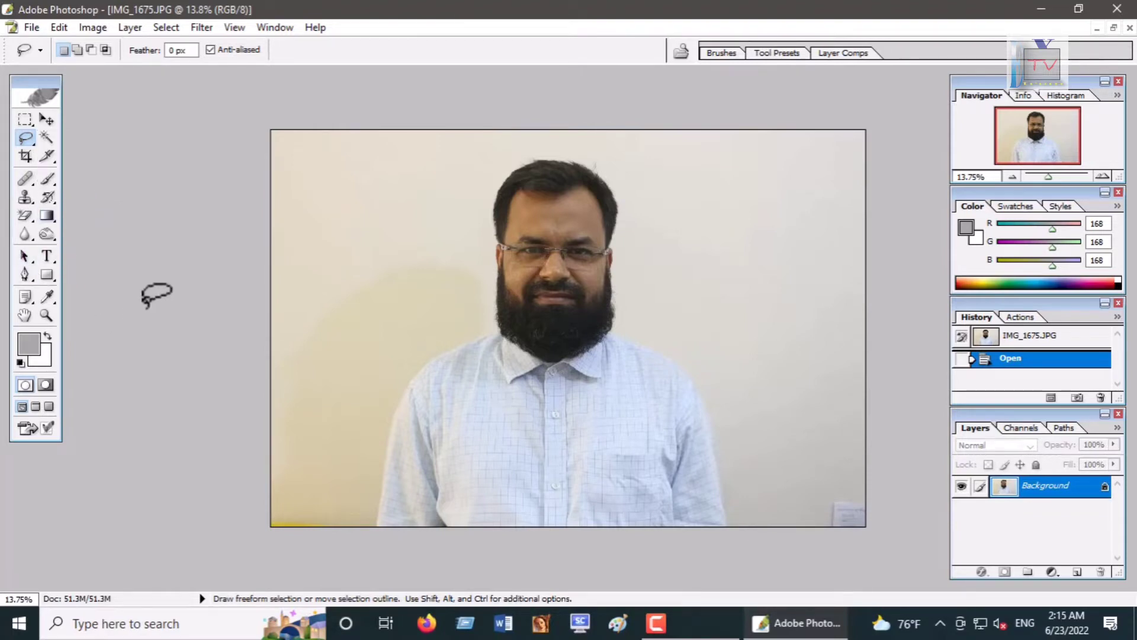
click(25, 274)
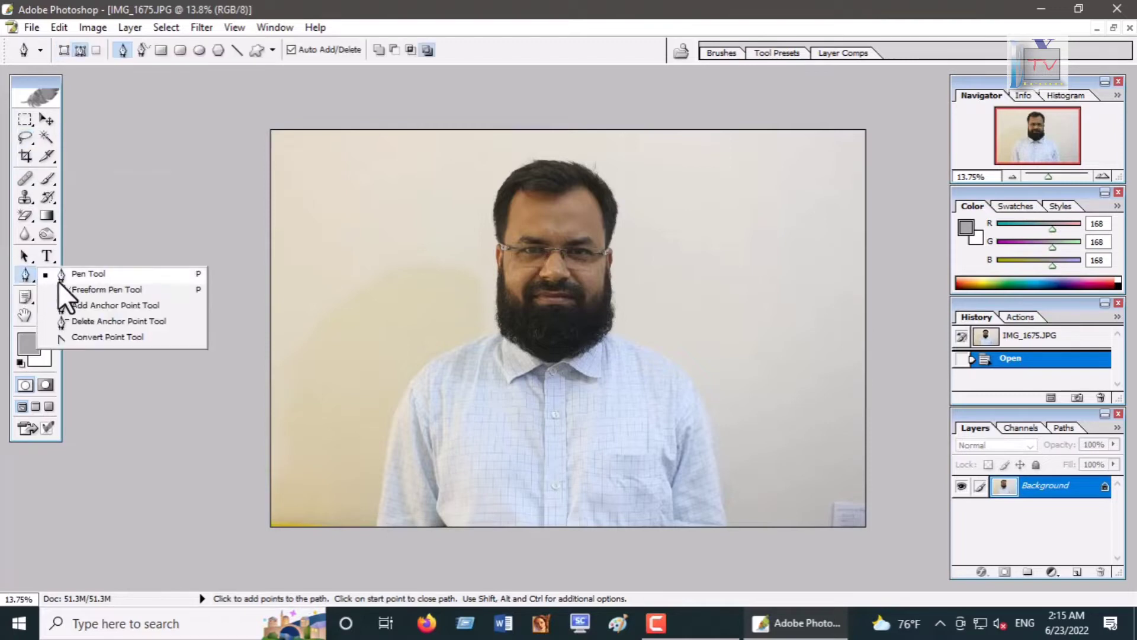
click(81, 275)
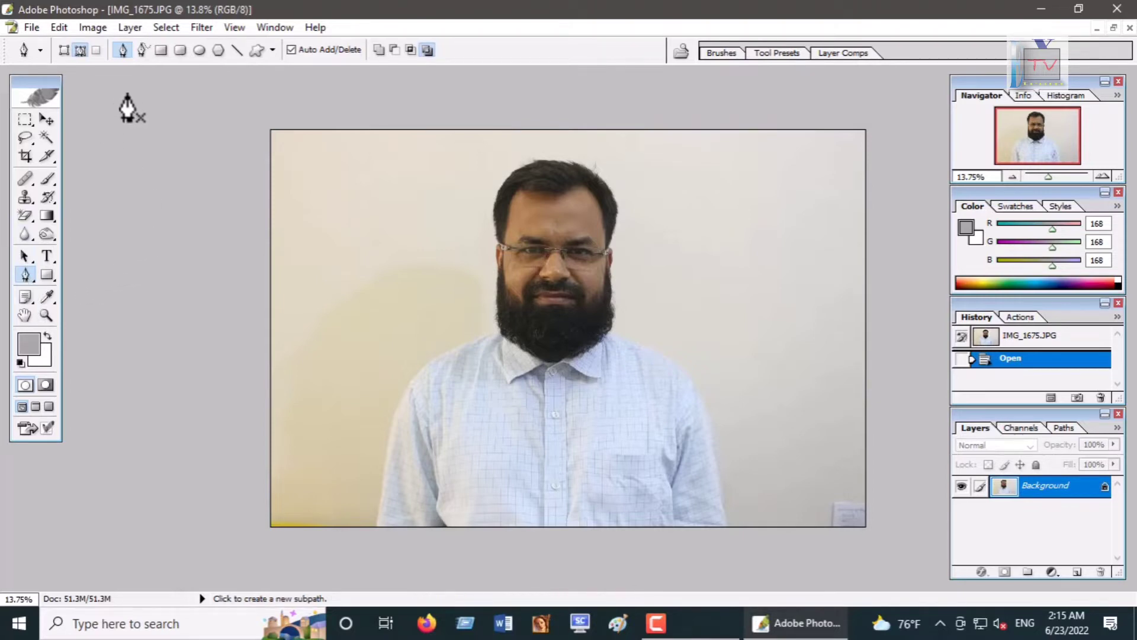
click(25, 157)
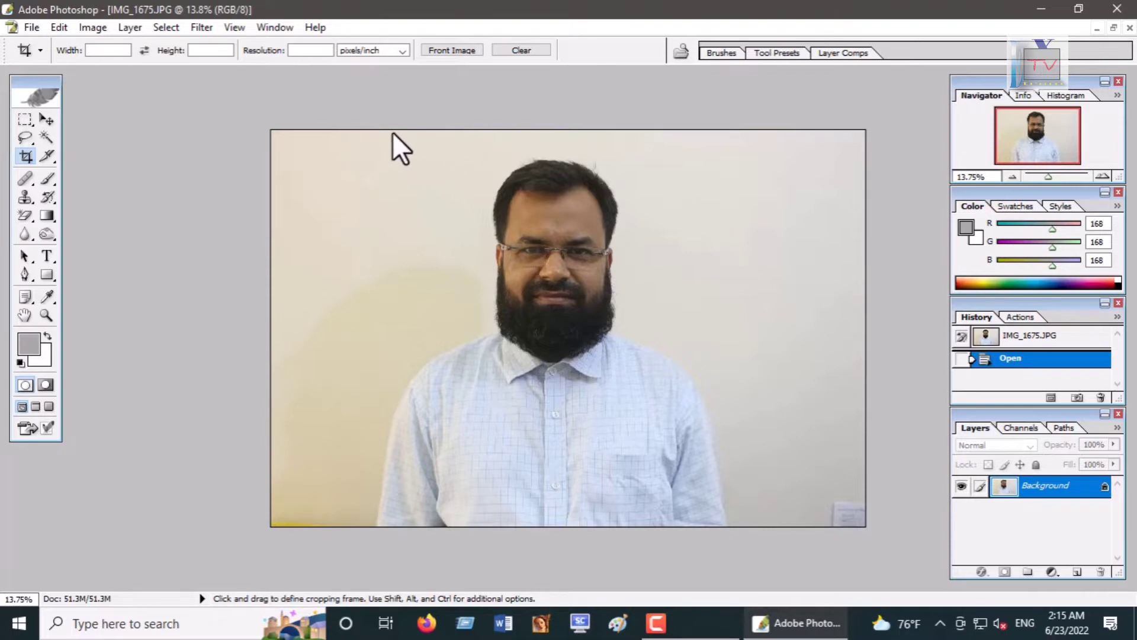
drag(365, 129, 748, 531)
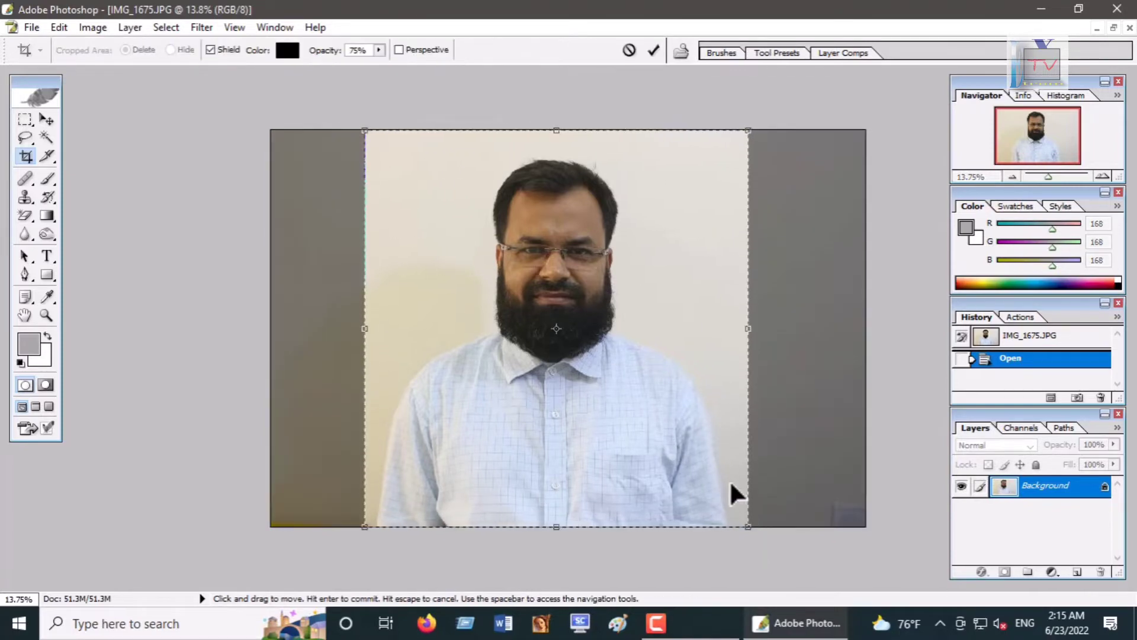
key(Return)
scroll(770, 439, up, 3)
scroll(769, 437, down, 2)
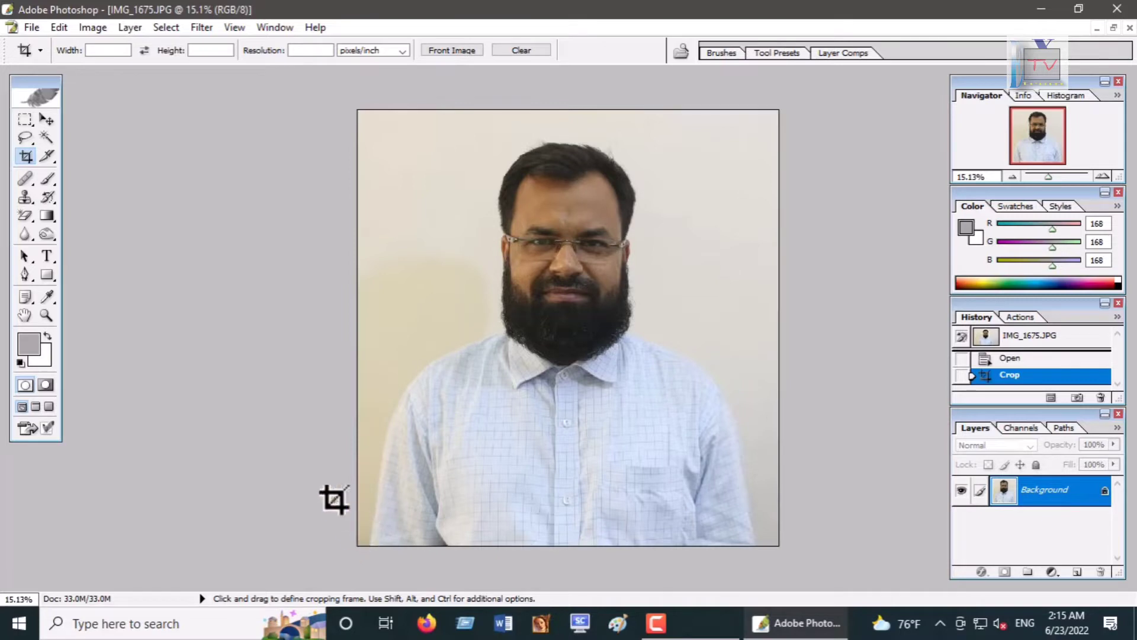
Step: With the Pen tool, start a path at the lower left corner and trace up along the man's left shoulder to his beard
click(24, 274)
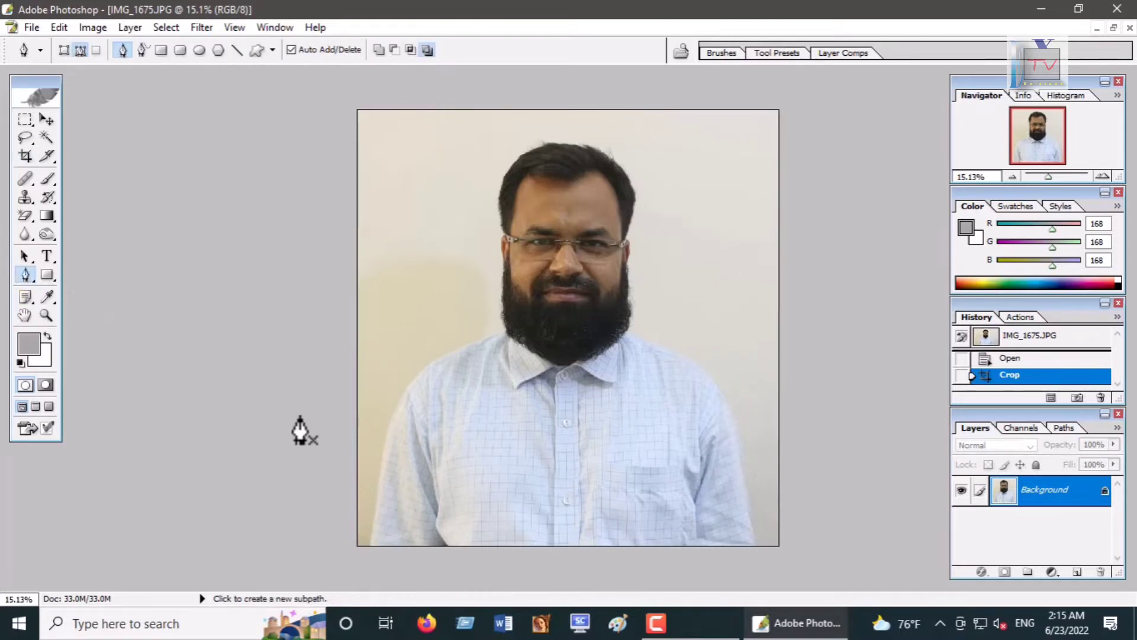
key(ctrl+0)
key(ctrl+minus)
click(295, 566)
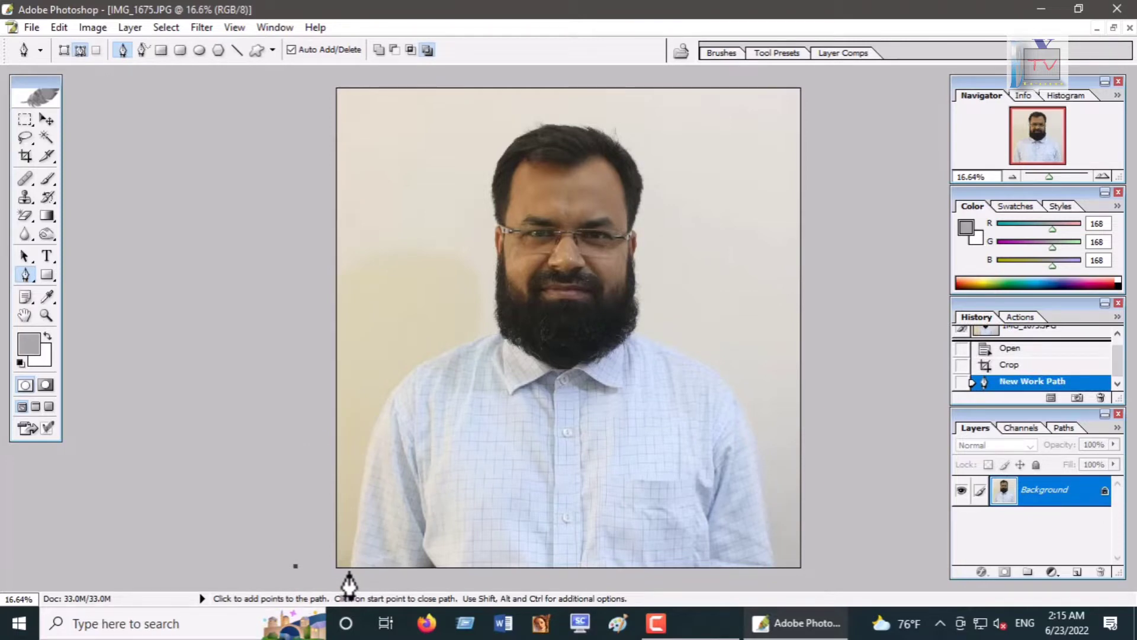
click(349, 570)
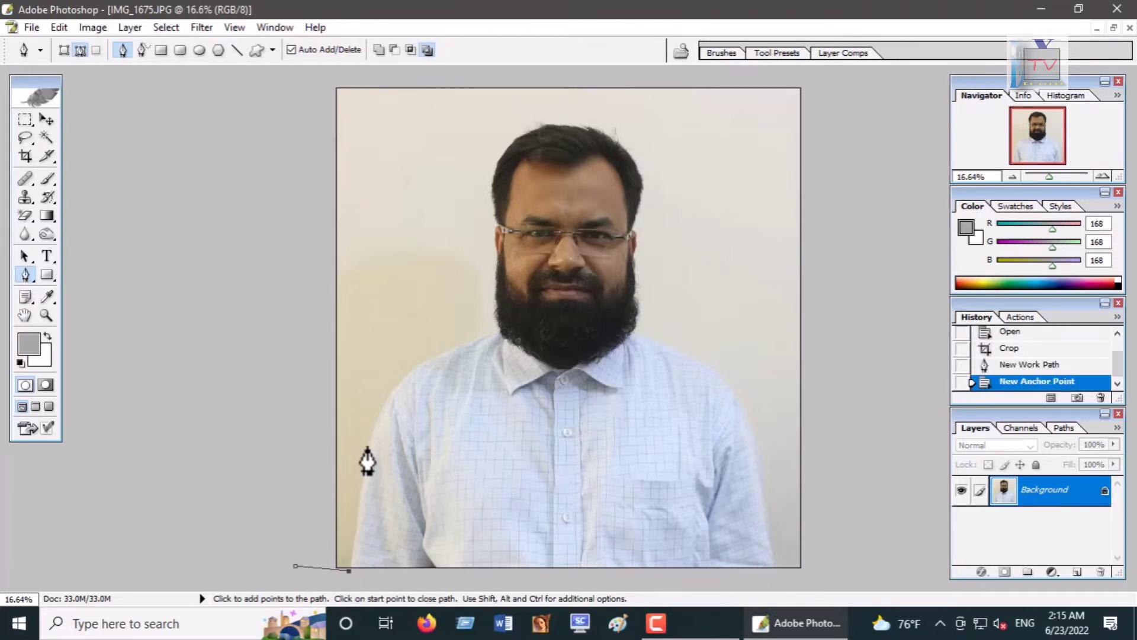
click(367, 446)
click(431, 358)
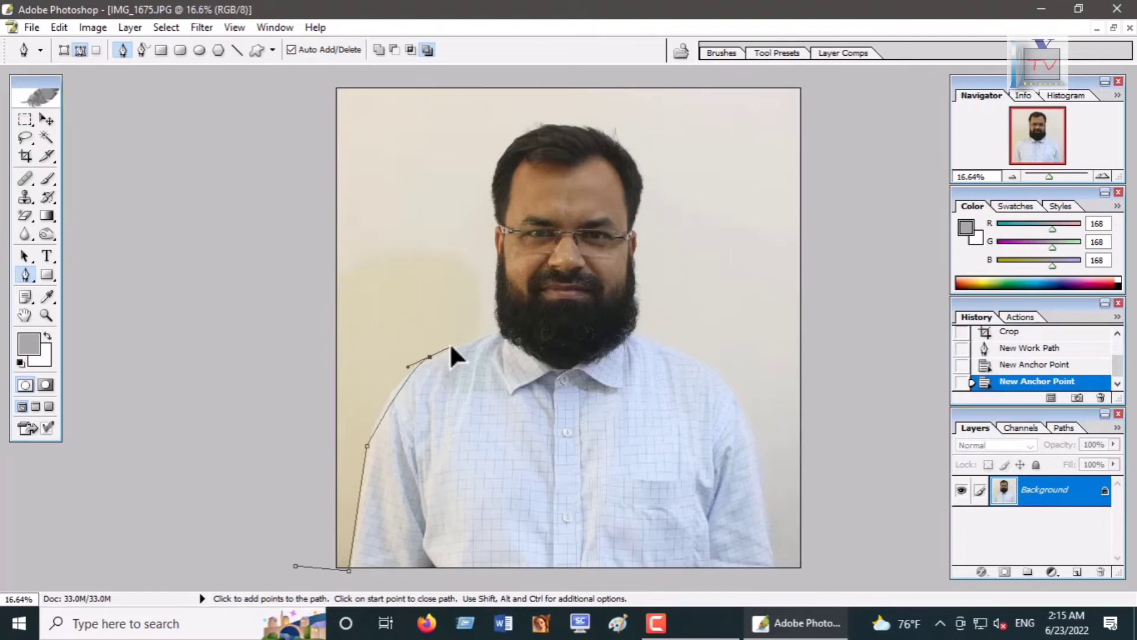
drag(450, 348, 476, 335)
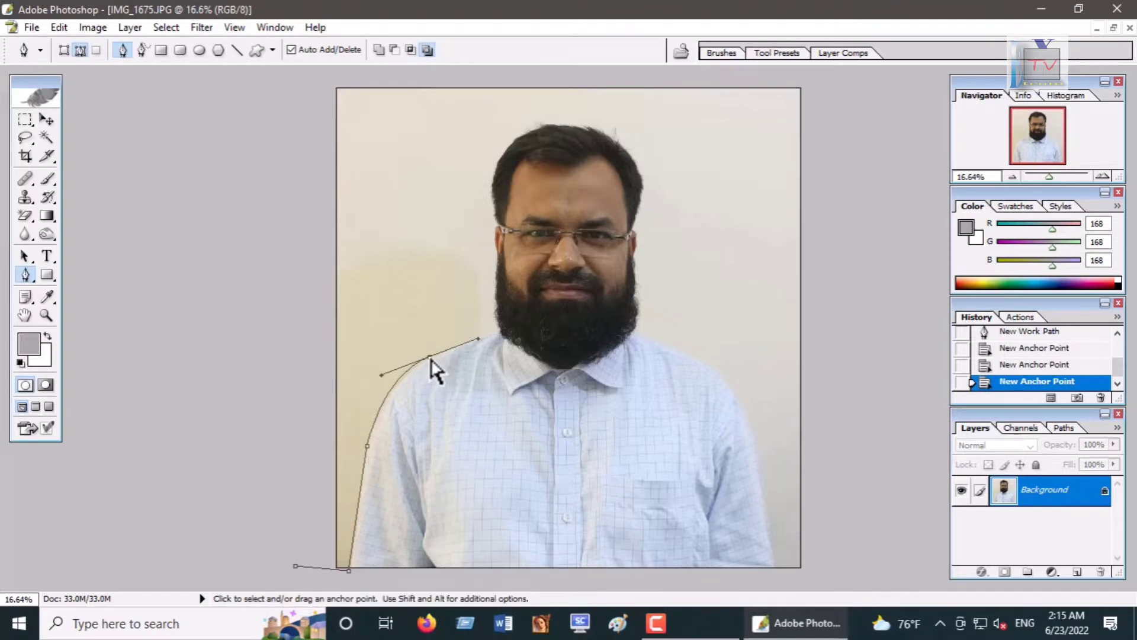
drag(431, 359, 434, 358)
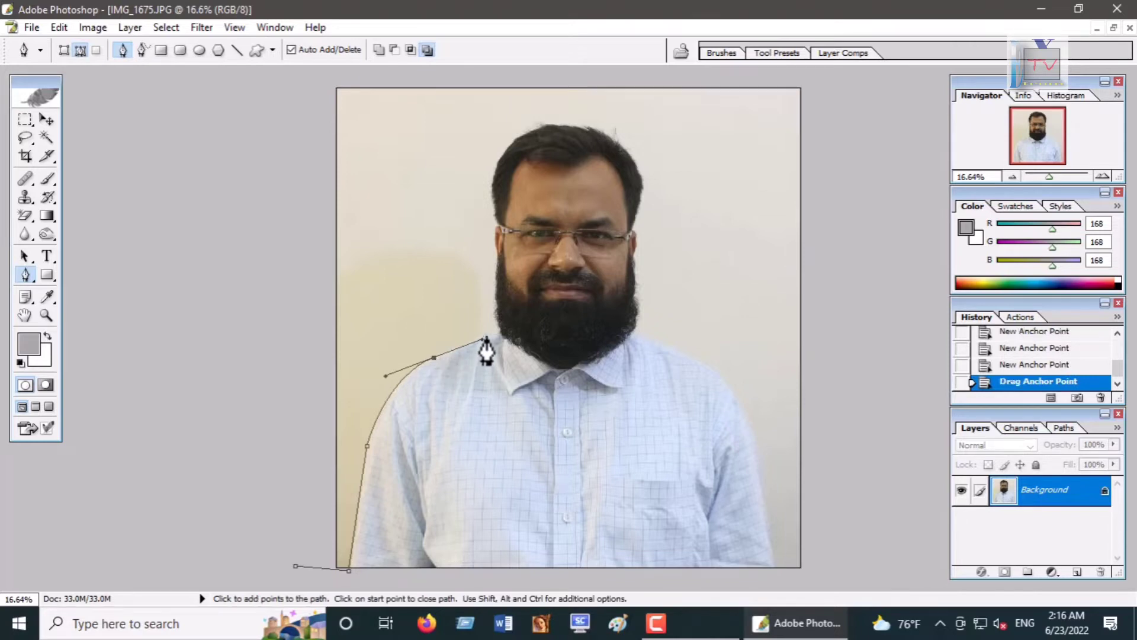
click(496, 330)
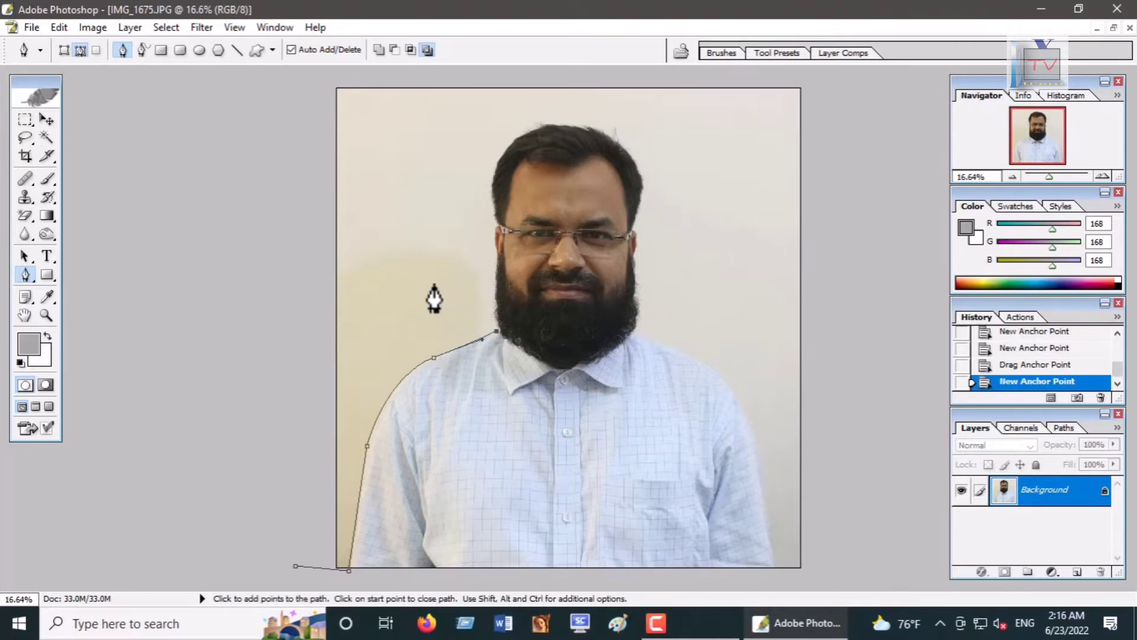
Step: Continue the path up beside the head and around the left background area, close it, and convert it to a selection
click(434, 283)
click(402, 206)
click(390, 181)
click(345, 167)
drag(273, 181, 234, 215)
drag(159, 309, 164, 379)
drag(152, 568, 163, 582)
click(207, 617)
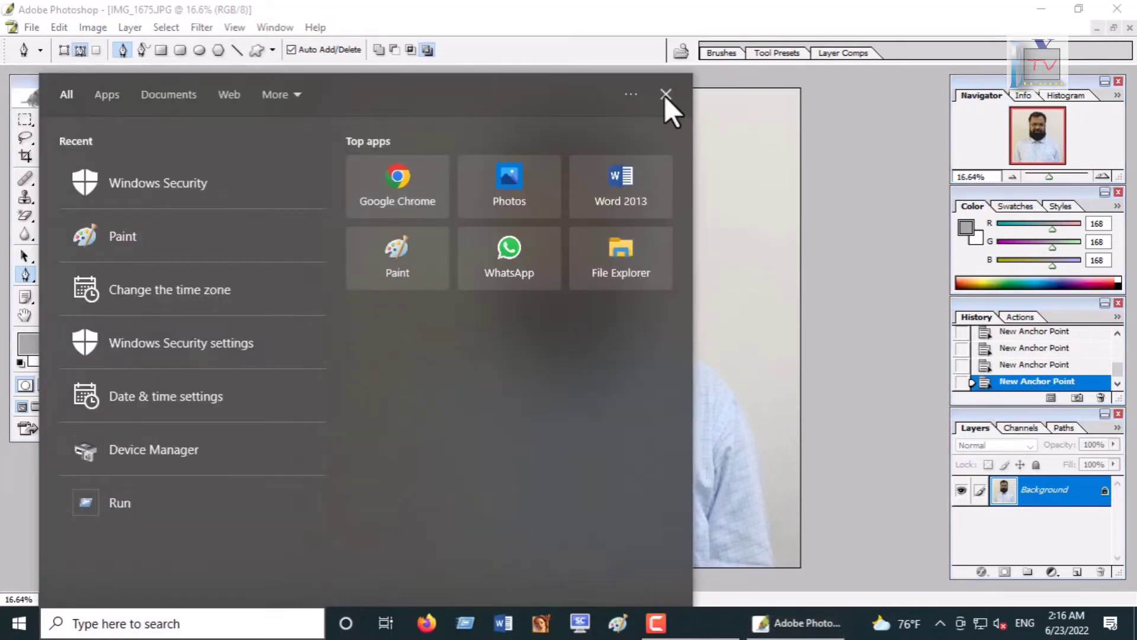
click(666, 95)
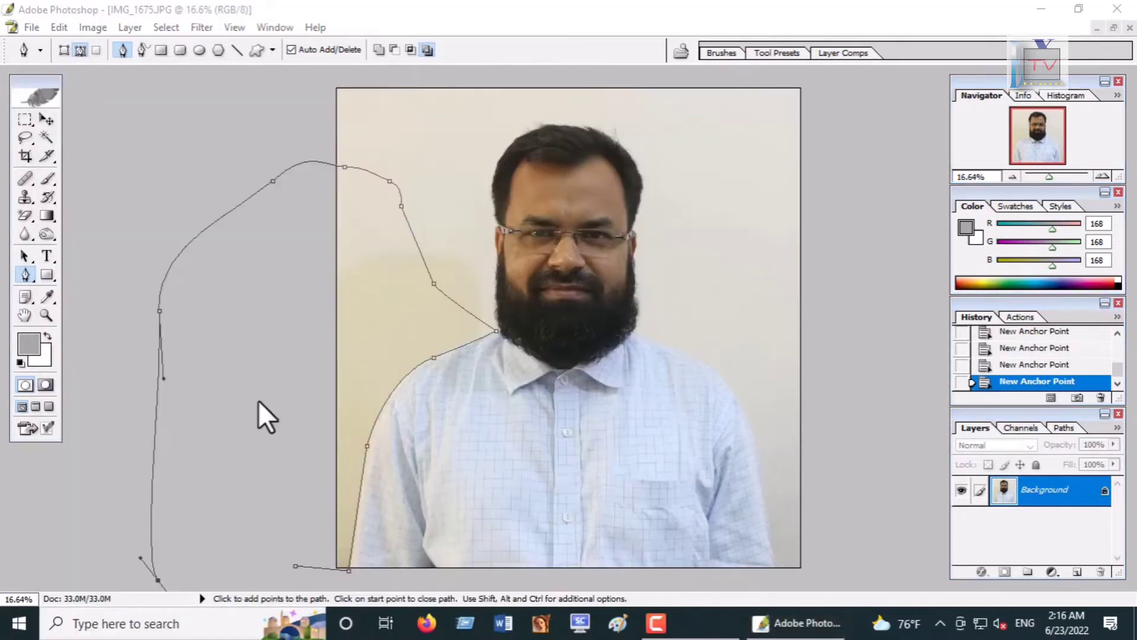
click(296, 565)
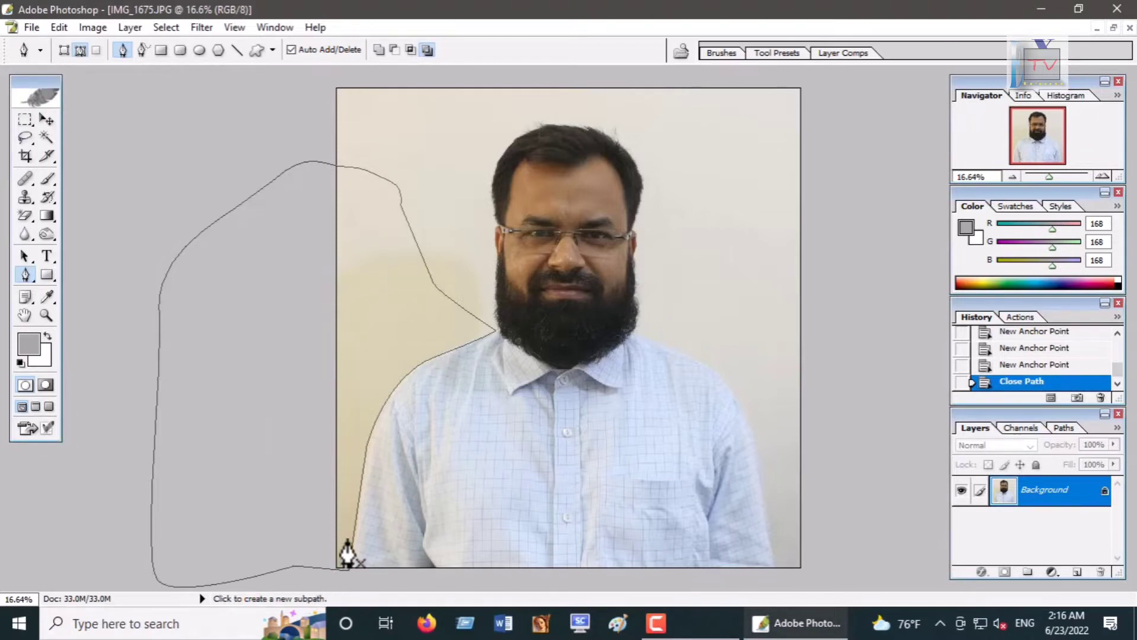
key(ctrl+Return)
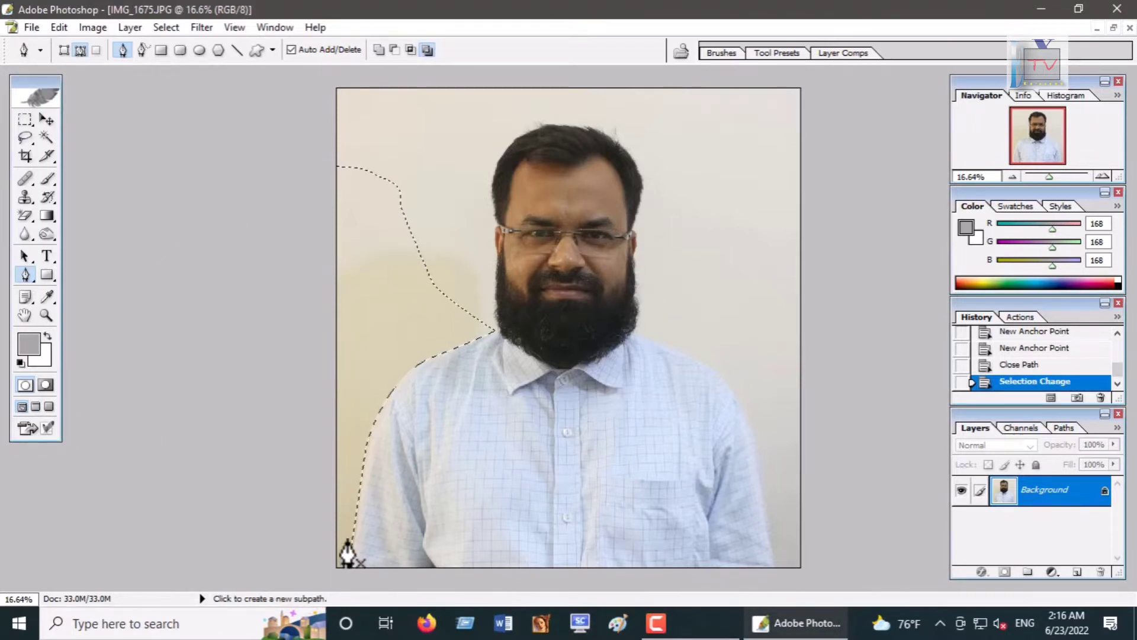
Step: Delete the selected left background area and deselect it
key(Delete)
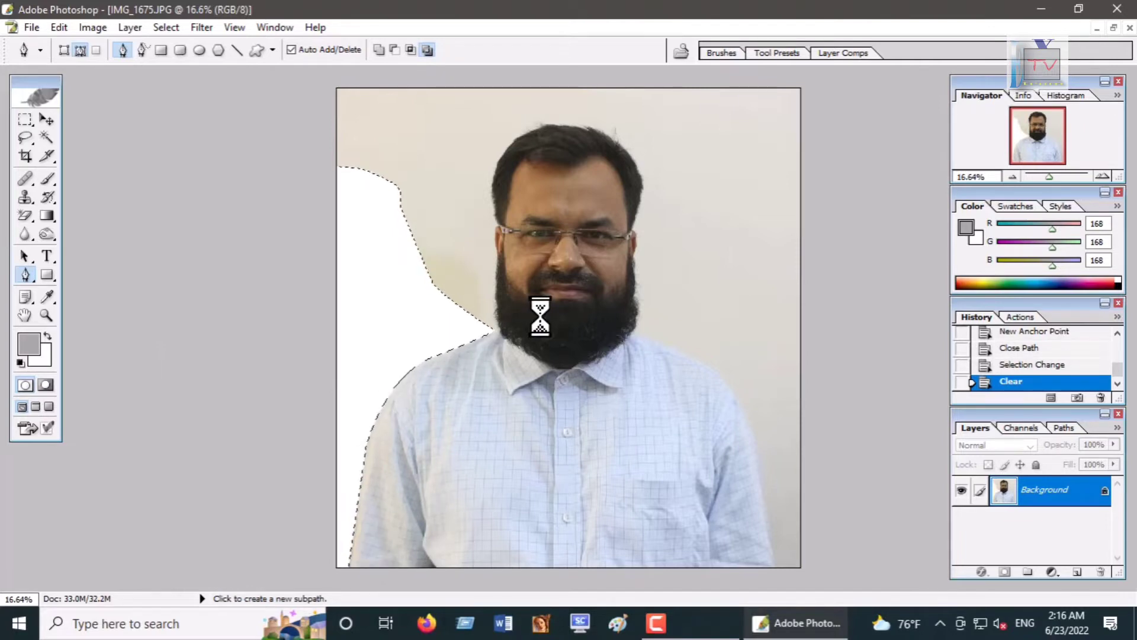
key(ctrl+d)
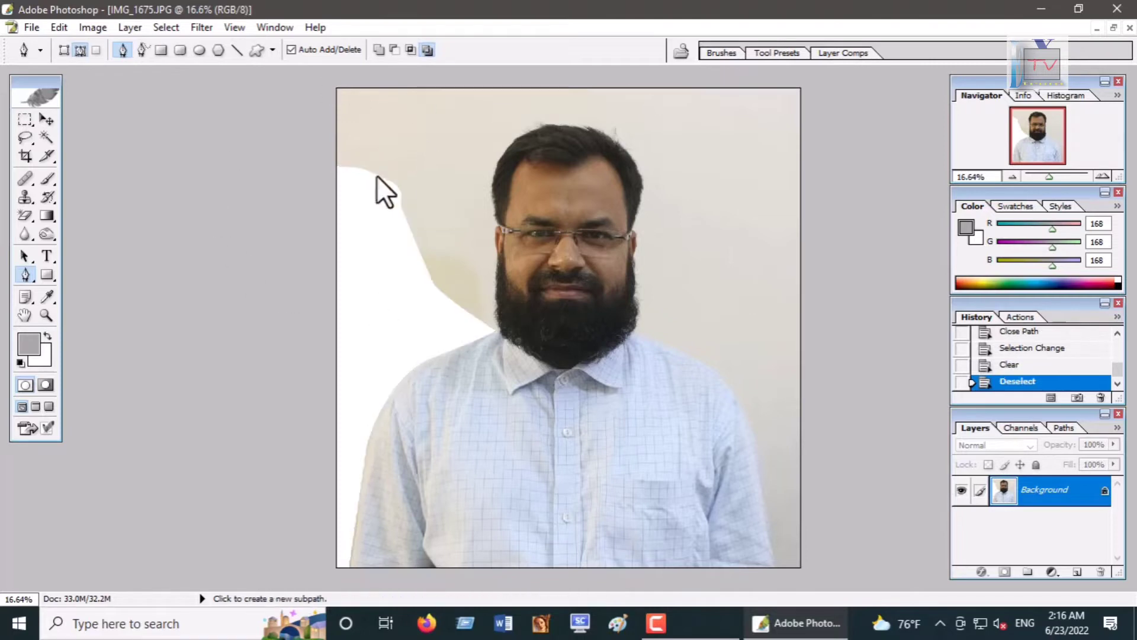
Step: With the Pen tool, trace a closed path from the lower right corner up the man's right shoulder to his beard and around the right background
click(847, 578)
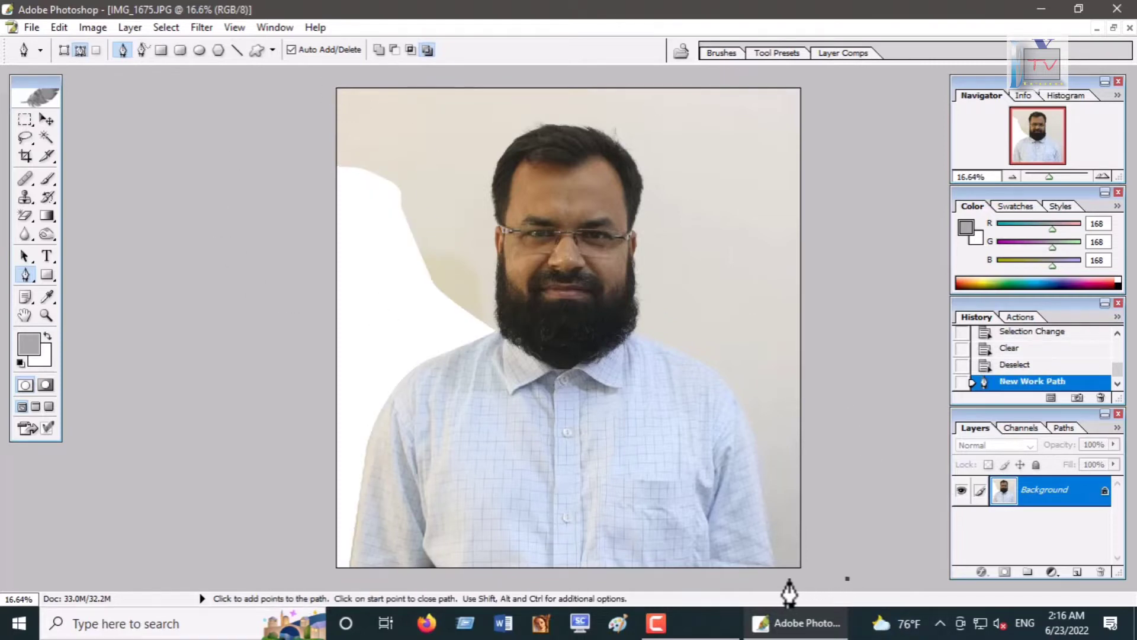
click(777, 573)
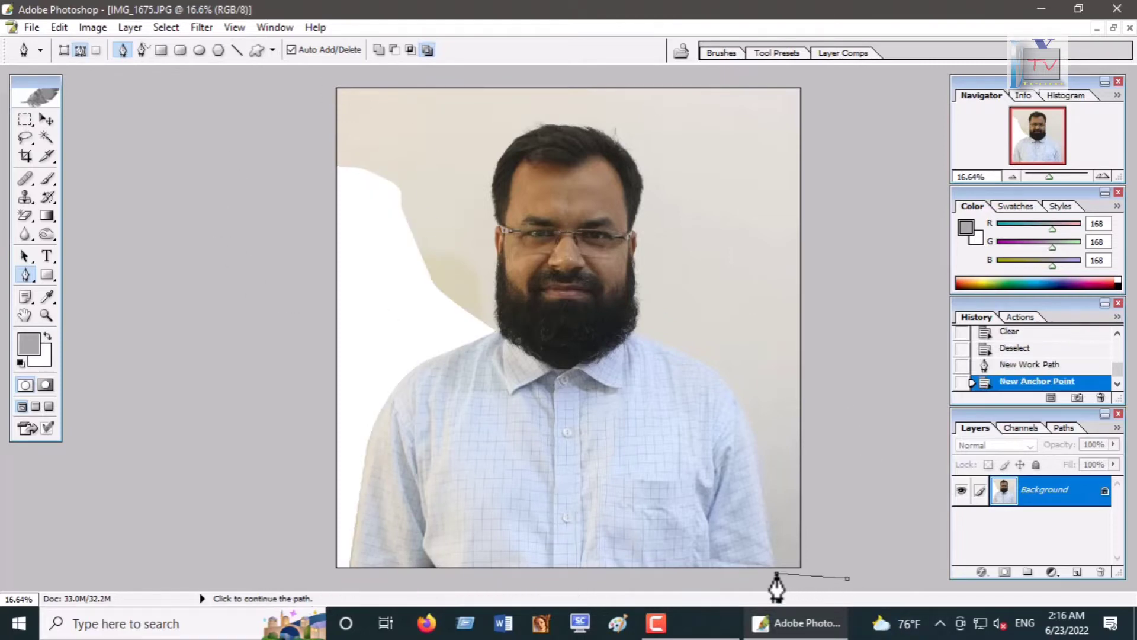
click(758, 446)
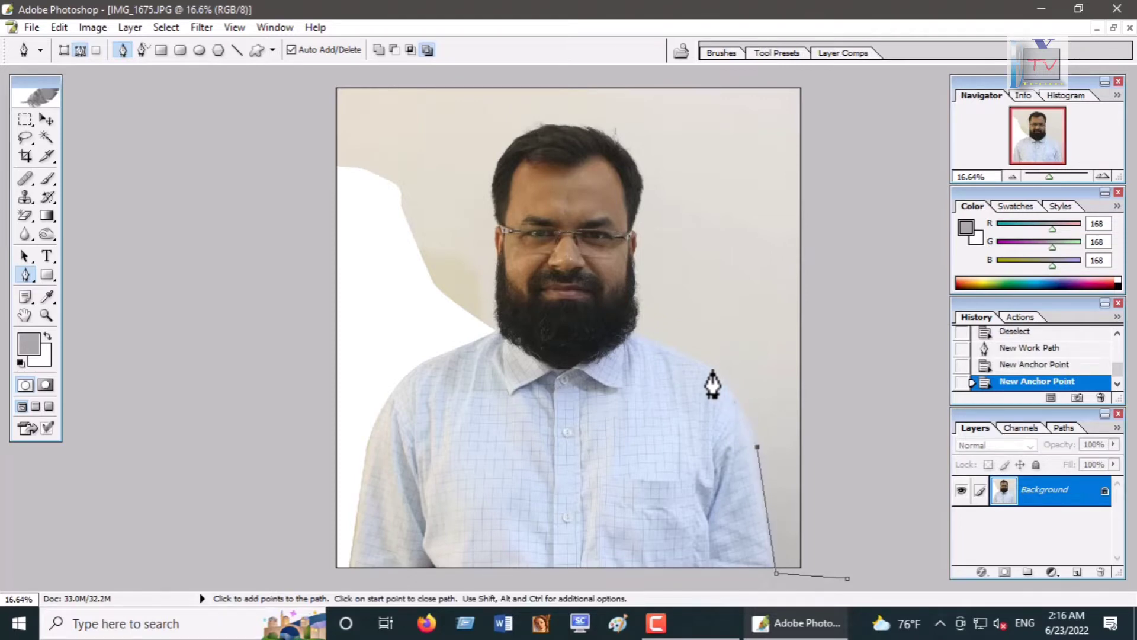
drag(712, 368, 674, 343)
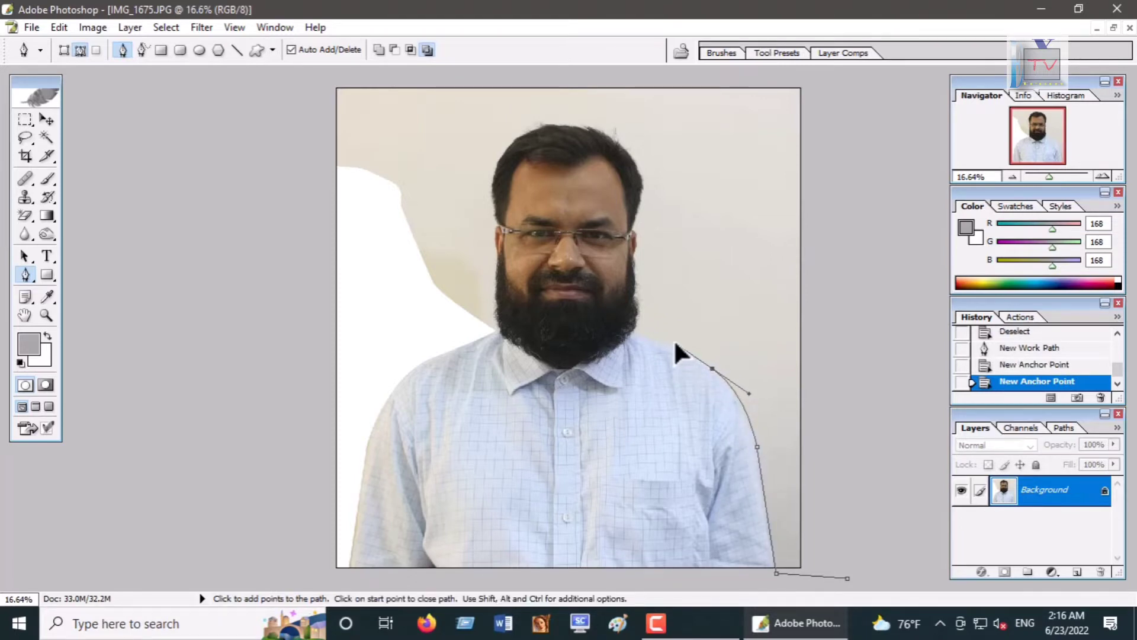
click(713, 369)
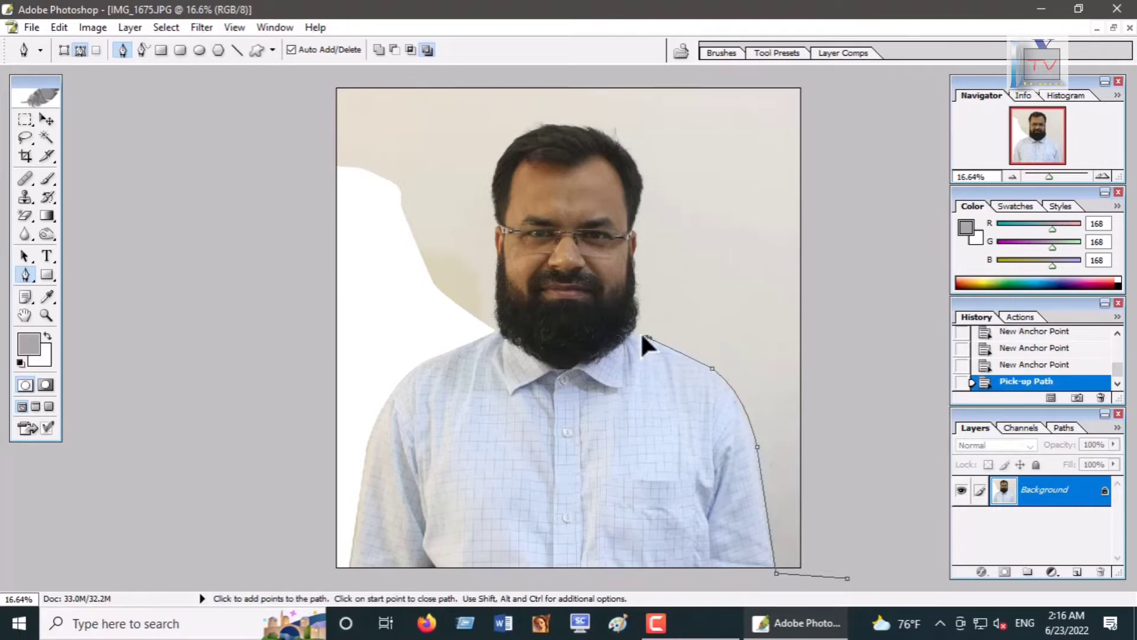
click(646, 336)
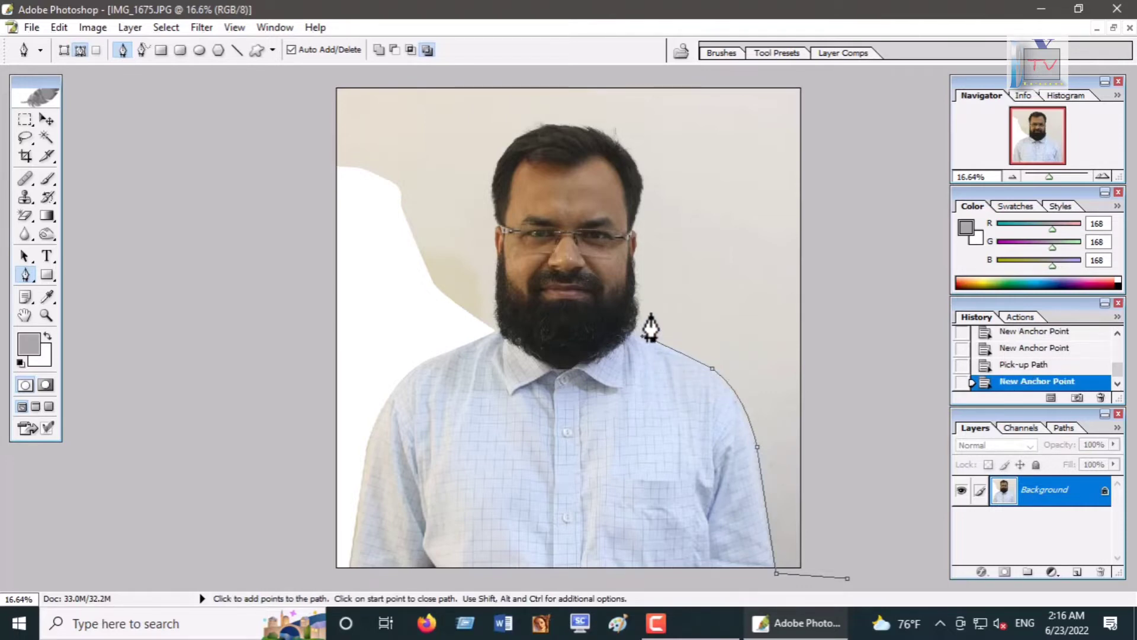
drag(666, 304, 674, 294)
drag(701, 278, 785, 267)
drag(838, 284, 847, 297)
drag(869, 344, 872, 352)
drag(889, 430, 890, 441)
drag(889, 490, 886, 505)
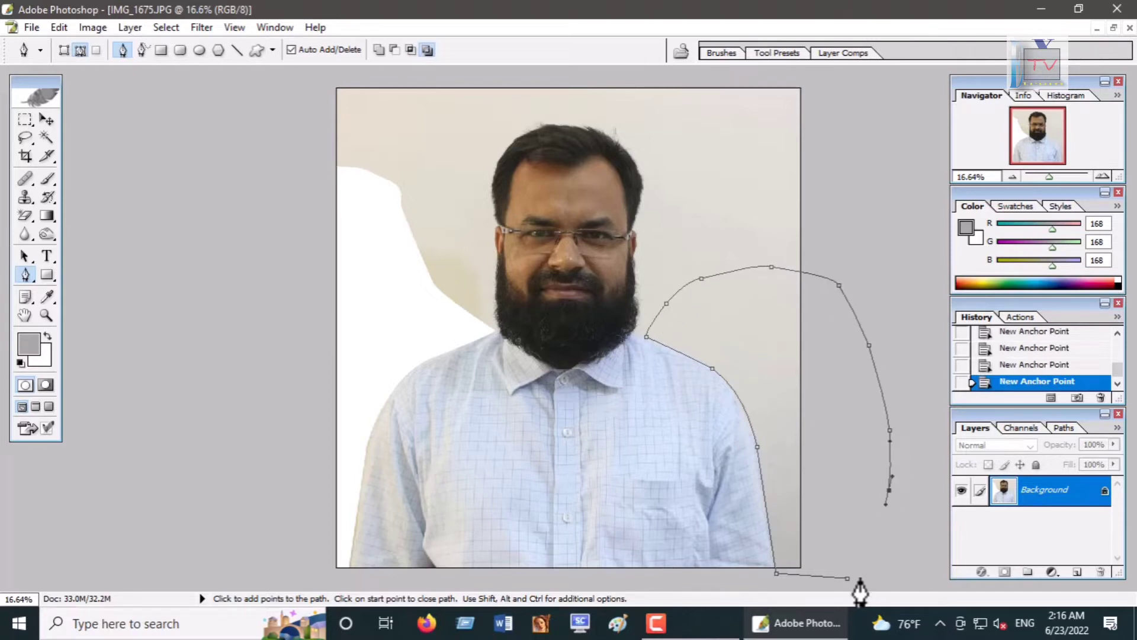
drag(848, 579, 863, 546)
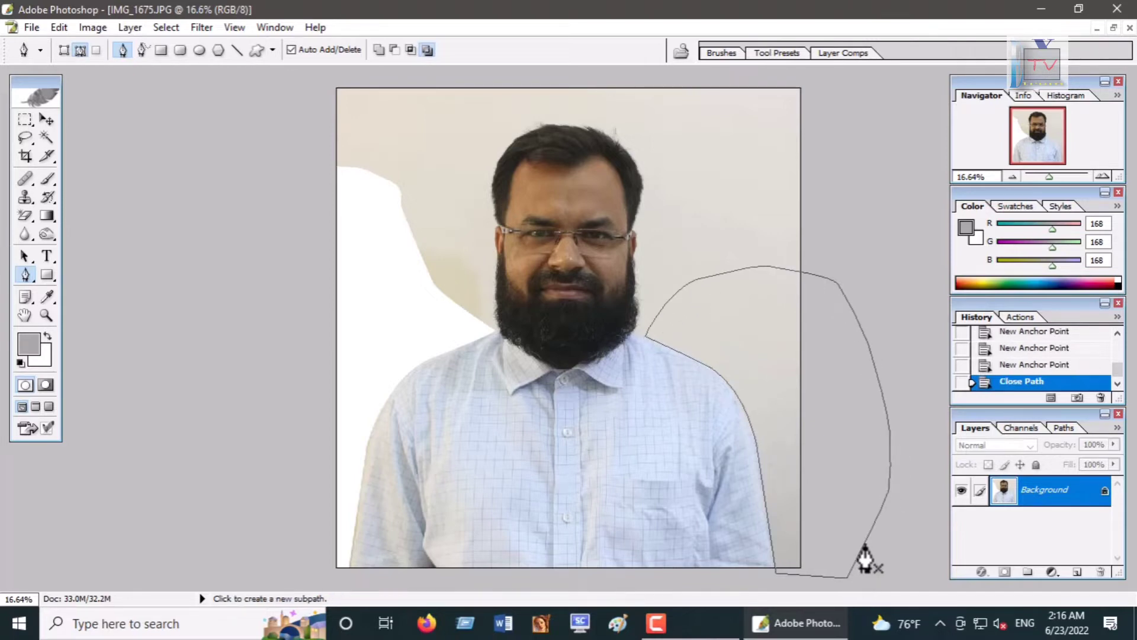
Step: Convert the right path to a selection, delete the right background area, and deselect
key(ctrl+Return)
key(Delete)
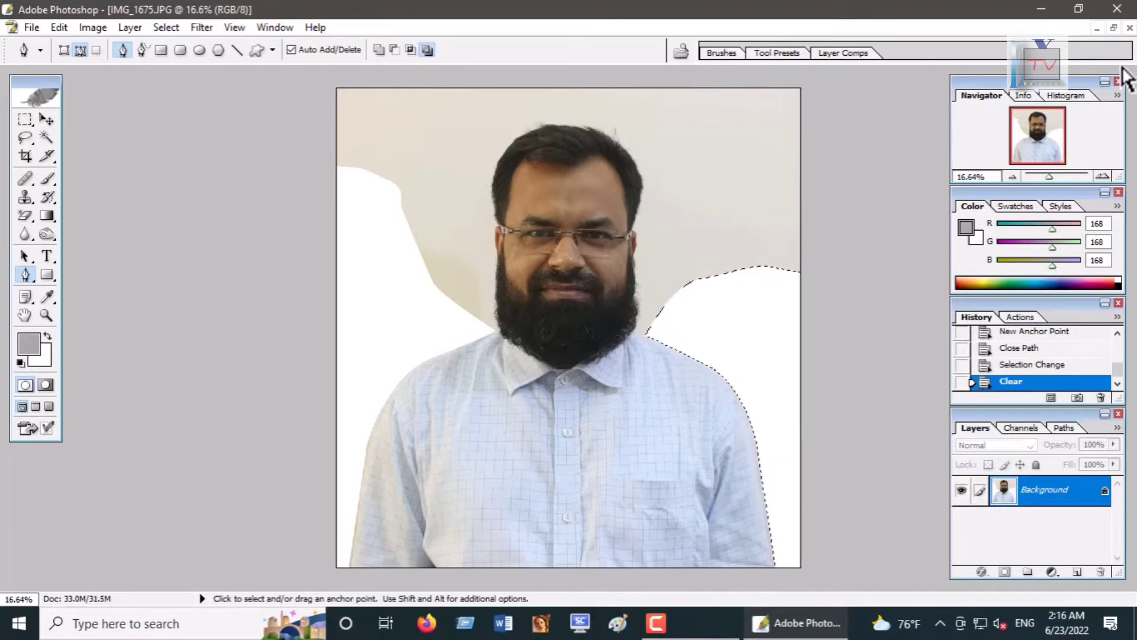
key(ctrl+d)
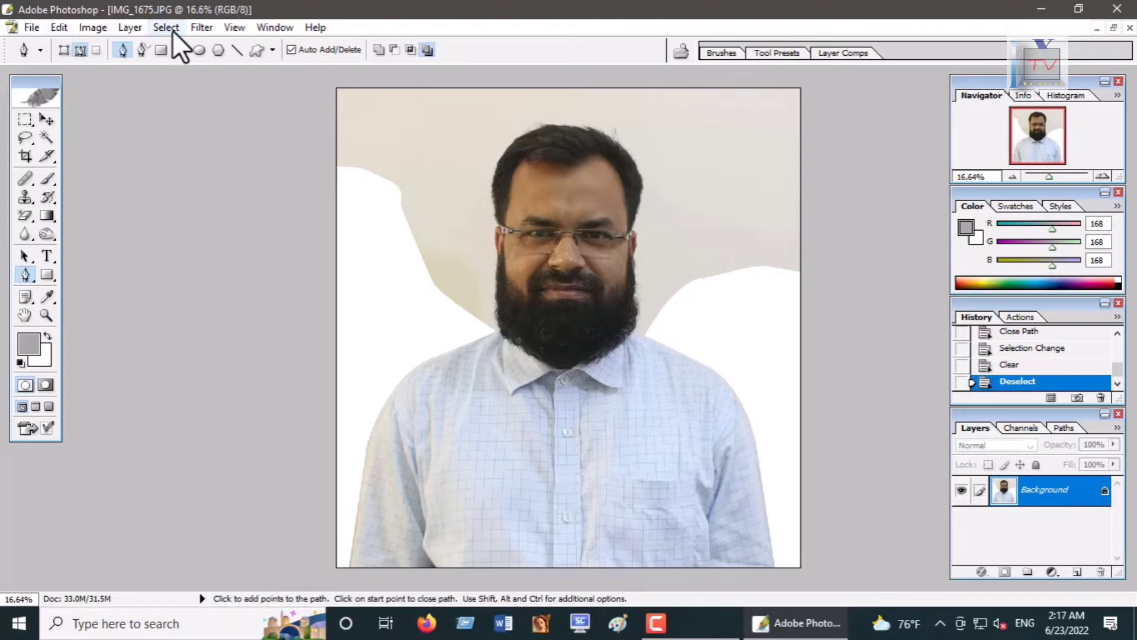
Step: Open the Extract filter and undo a stray highlight stroke
click(195, 28)
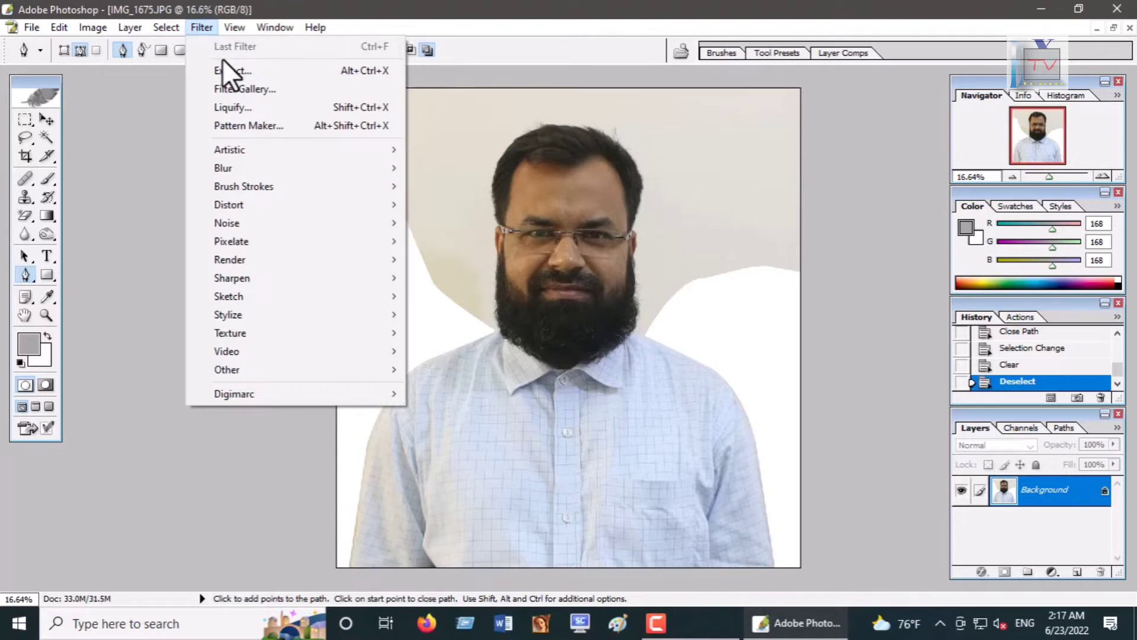
click(230, 73)
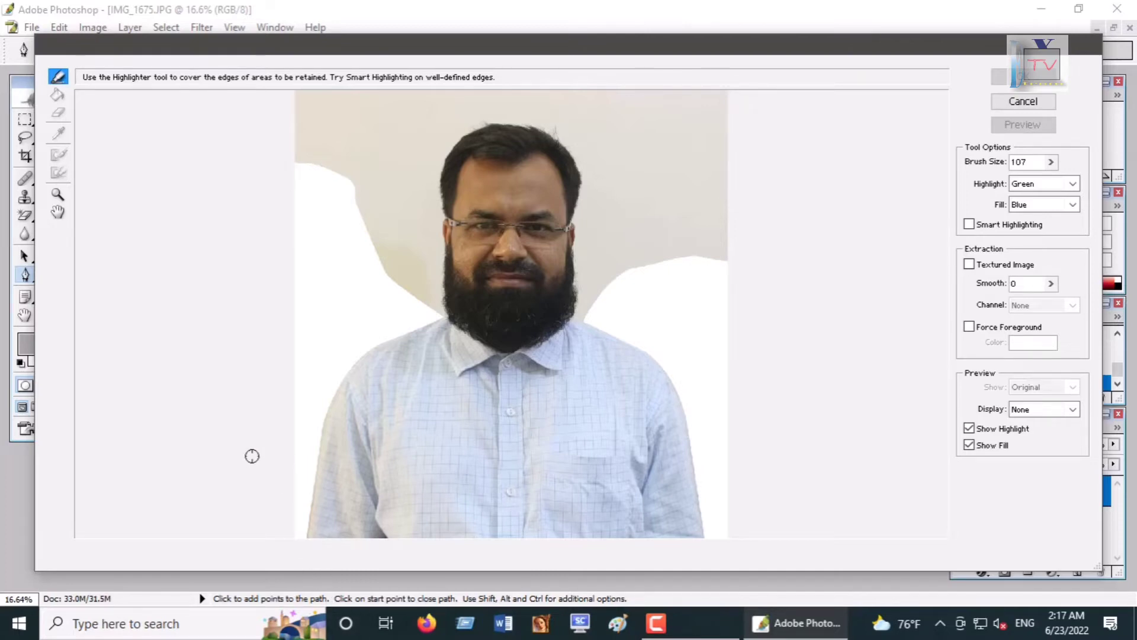
key(ctrl+minus)
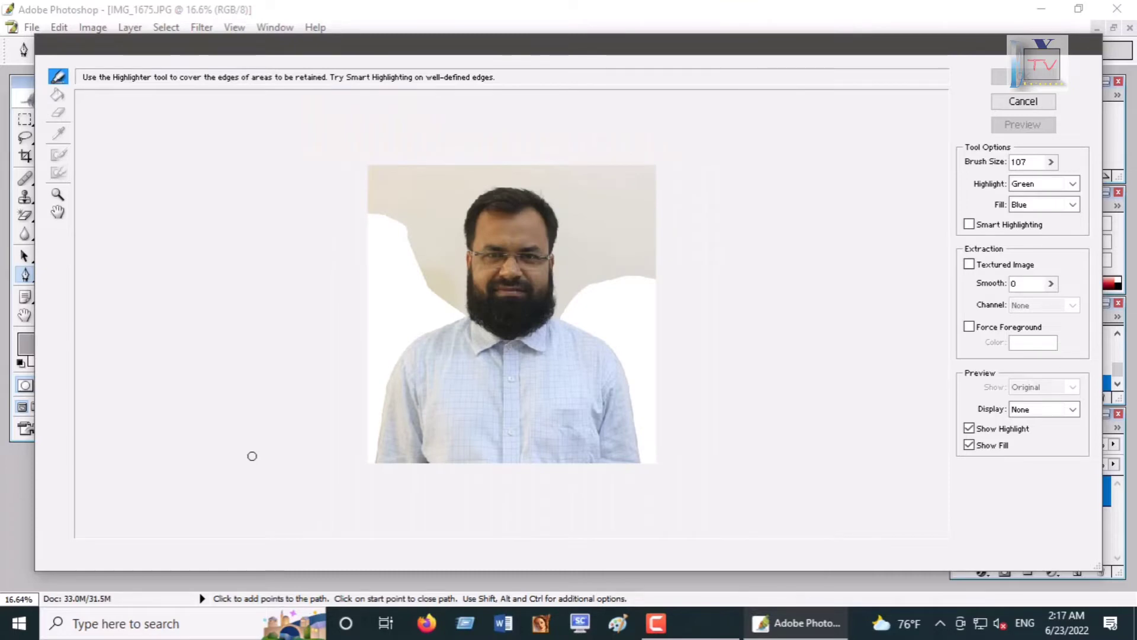
key(ctrl+plus)
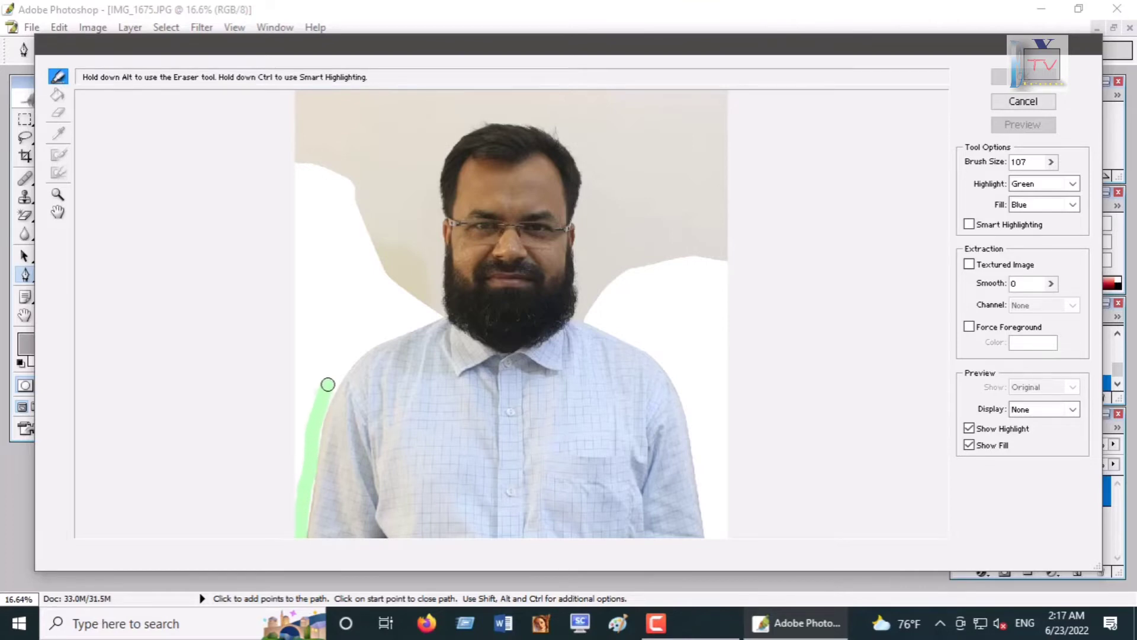
mouse_move(327, 385)
mouse_down()
mouse_move(340, 366)
mouse_move(333, 388)
mouse_up()
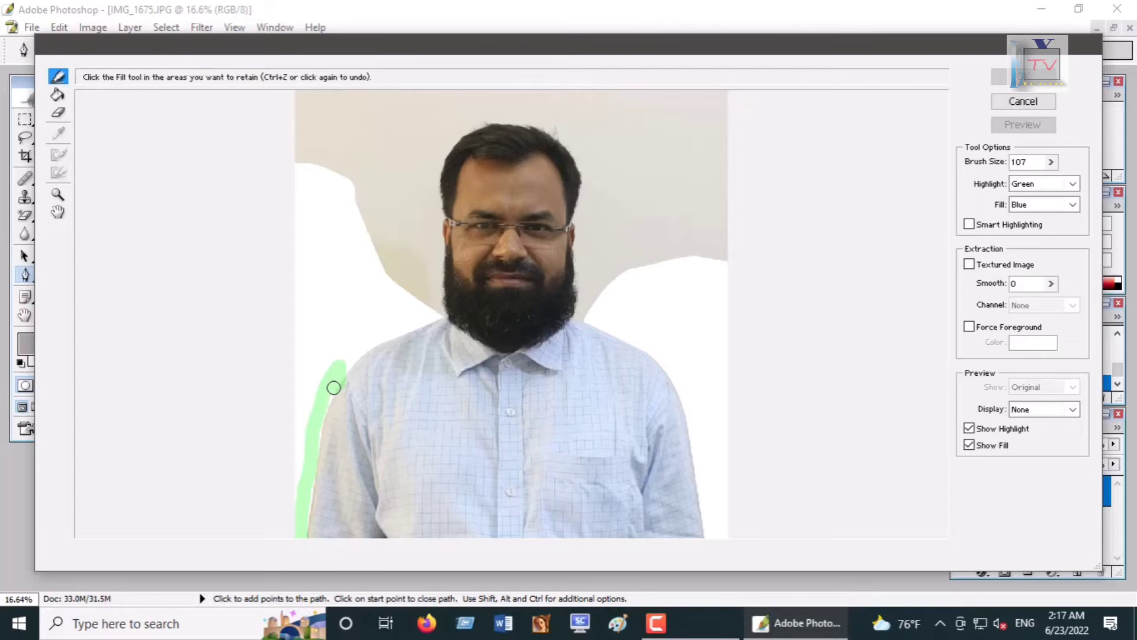
key(ctrl+z)
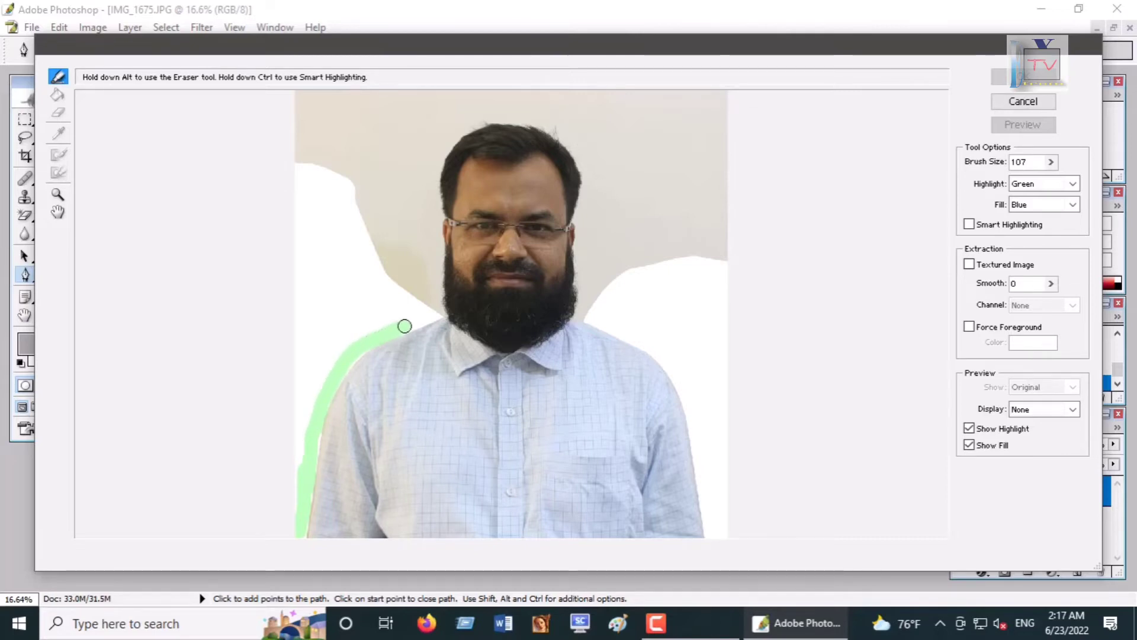
Step: With the Edge Highlighter at brush size 107, highlight the edge along the man's left arm and shoulder up to his beard
drag(436, 315, 443, 310)
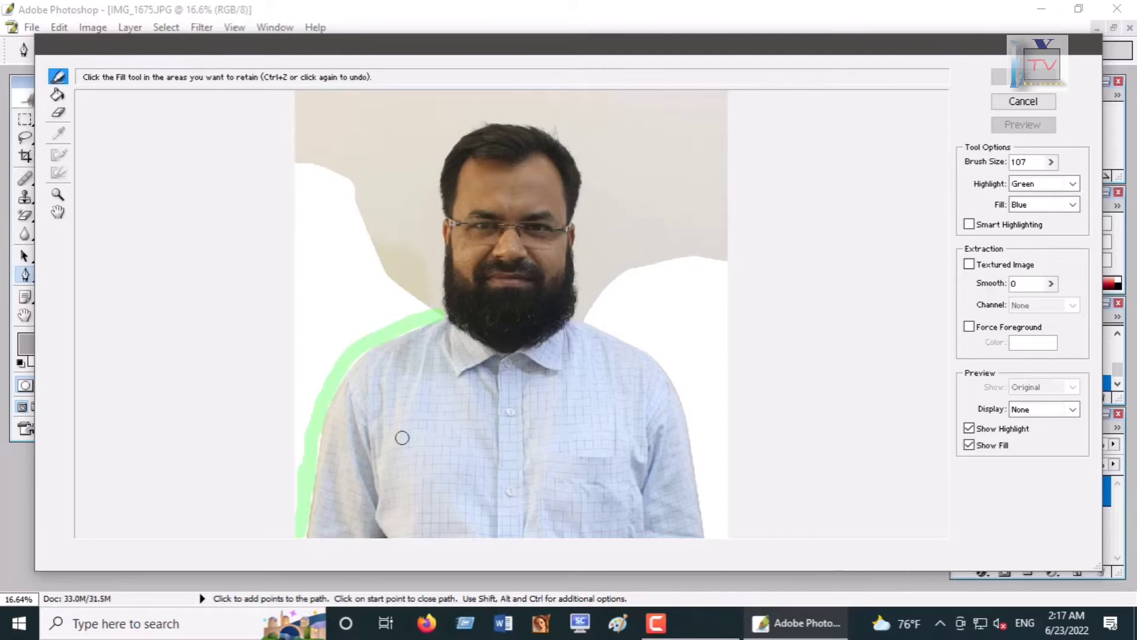
key(ctrl+plus)
key(ctrl+plus)
key(ctrl+plus)
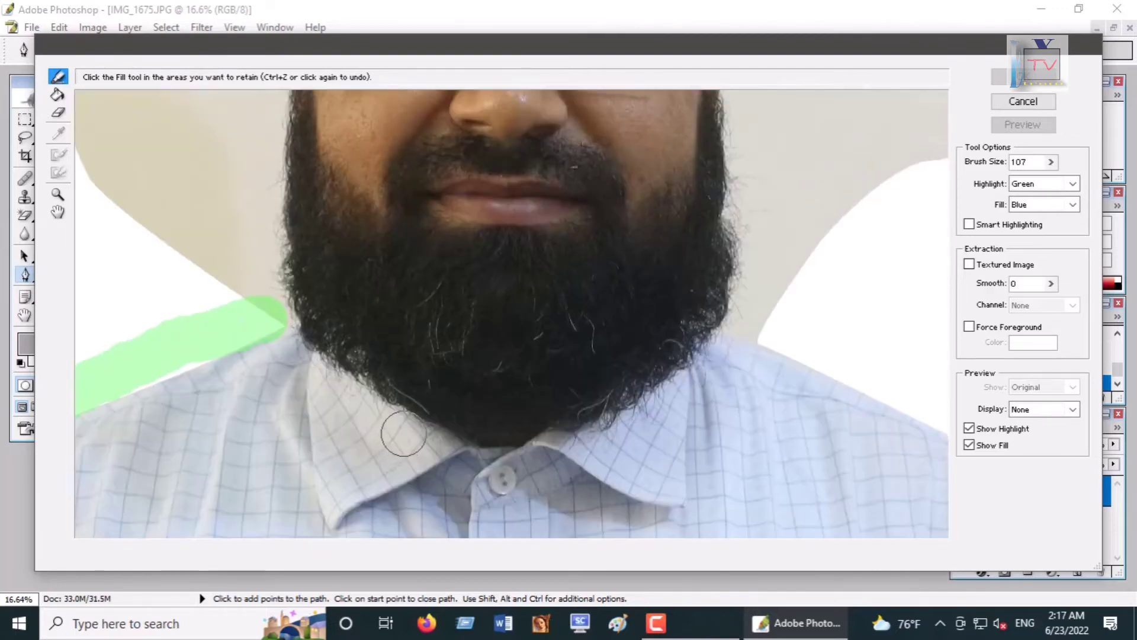
key(space)
mouse_move(368, 390)
mouse_down()
mouse_move(428, 356)
mouse_move(500, 257)
mouse_move(607, 148)
mouse_up()
mouse_move(268, 444)
mouse_down()
mouse_move(398, 315)
mouse_move(437, 241)
mouse_up()
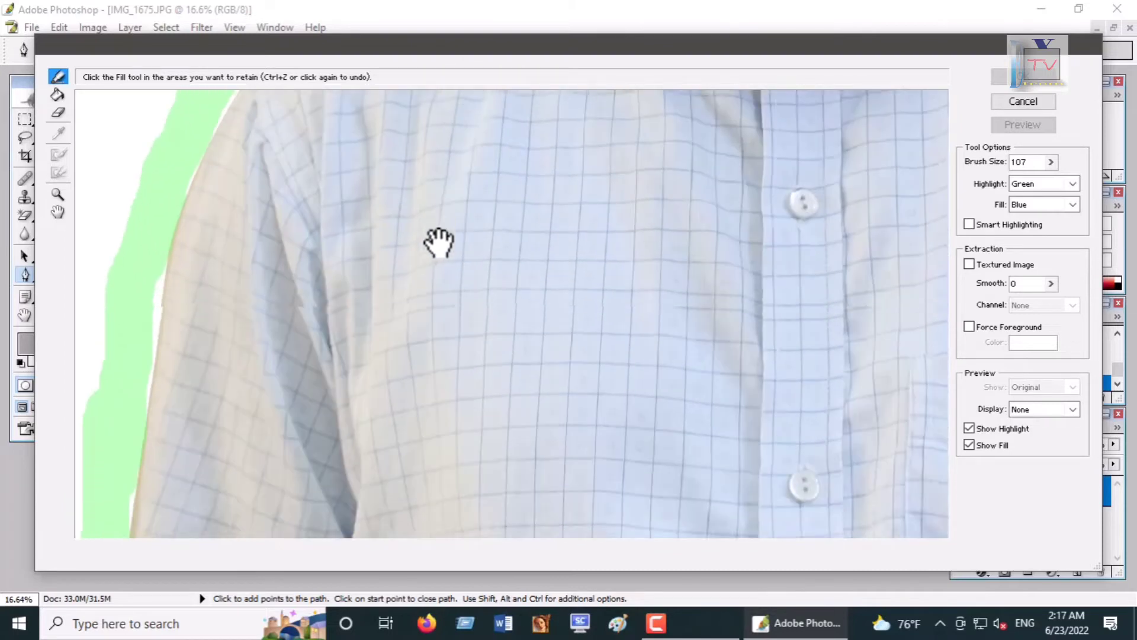
drag(146, 262, 143, 304)
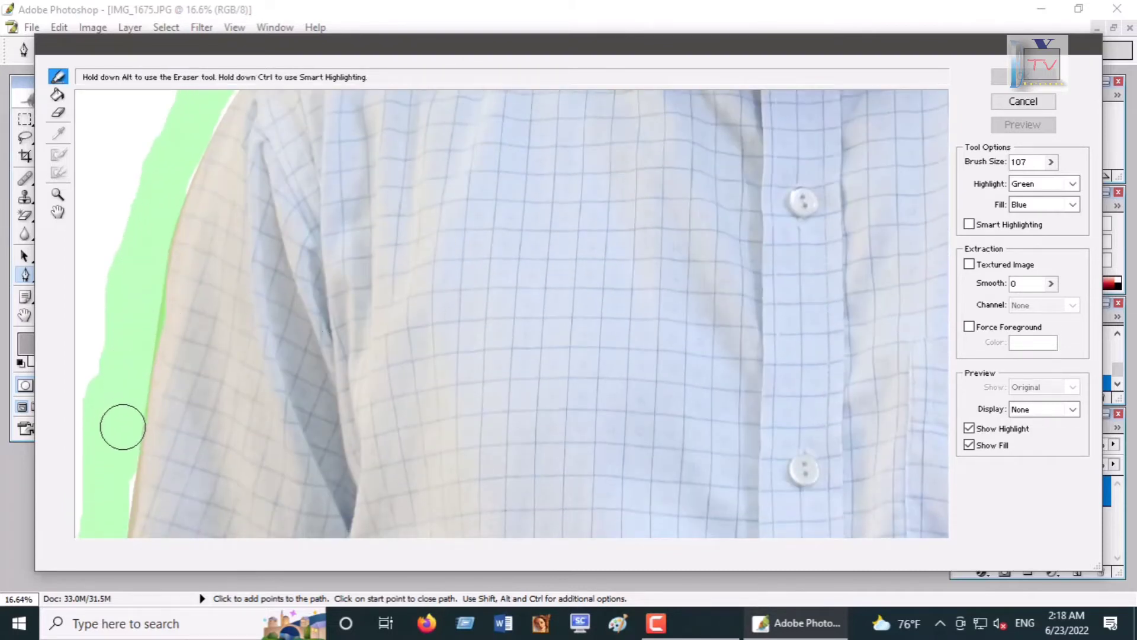
drag(116, 469, 112, 502)
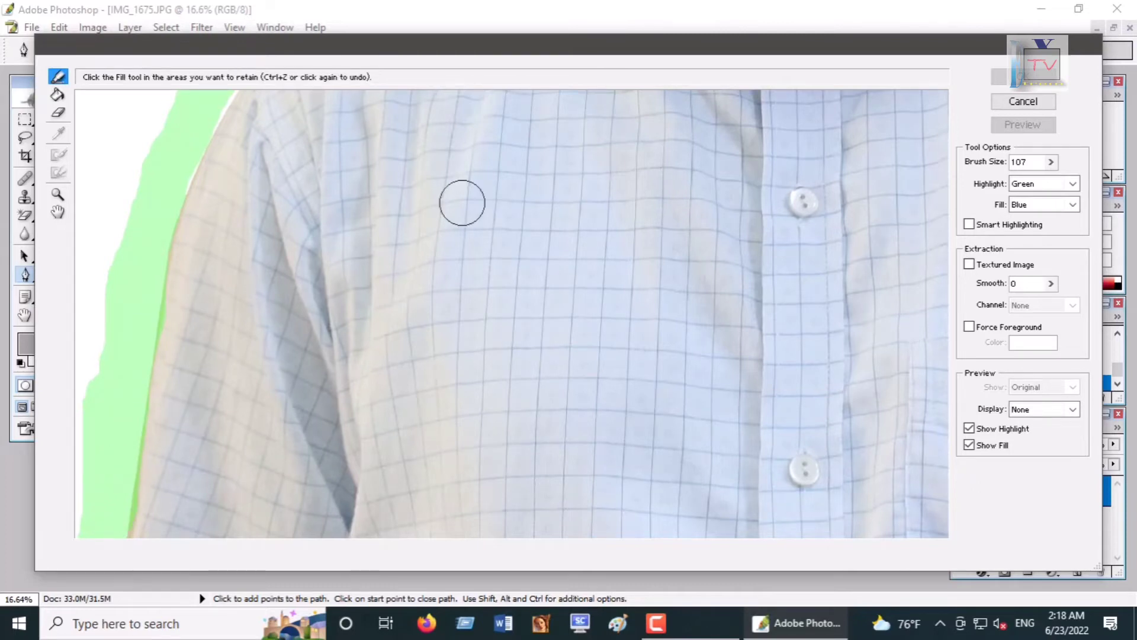
key(space)
drag(464, 203, 266, 388)
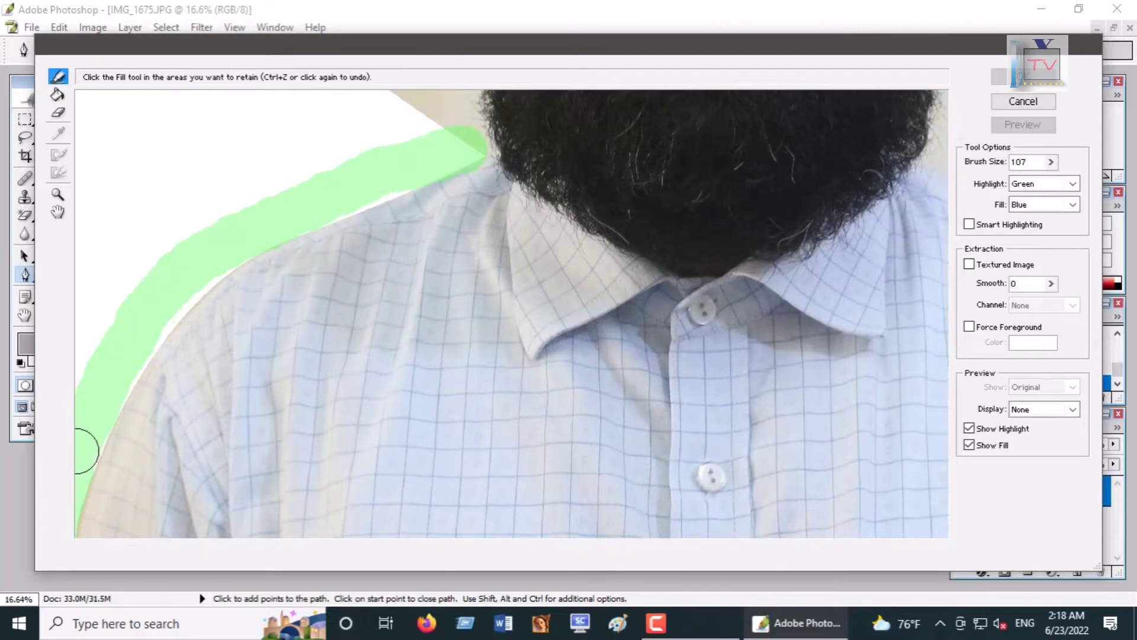
mouse_move(86, 451)
mouse_down()
mouse_move(155, 317)
mouse_move(180, 297)
mouse_move(306, 218)
mouse_move(452, 163)
mouse_up()
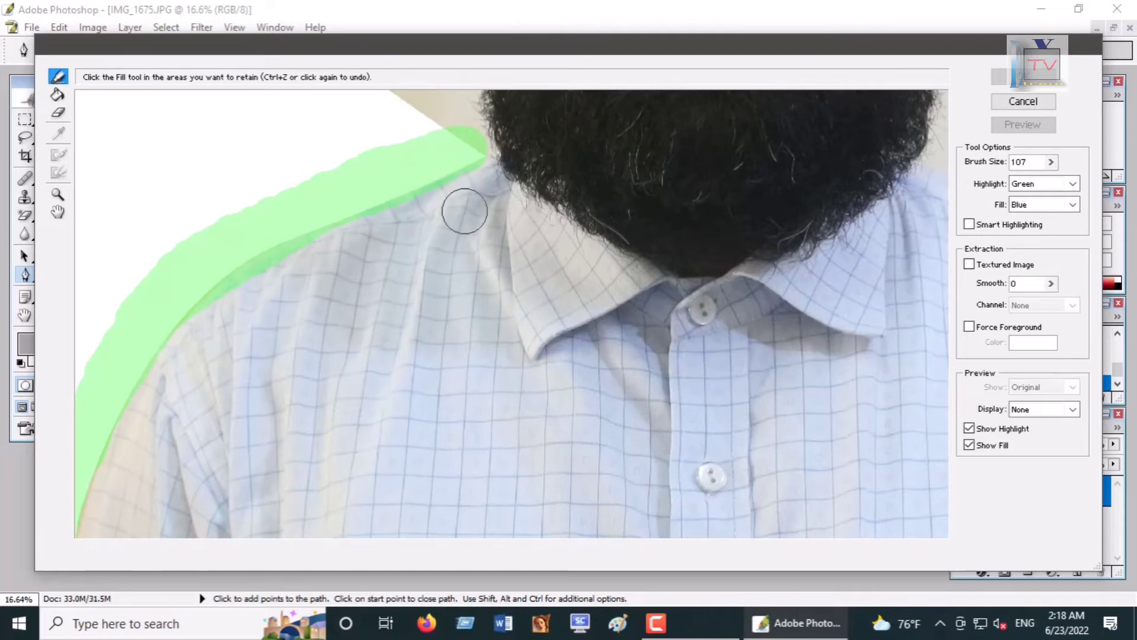
Step: Continue the highlight around the left side of the head, over the hair, and down the right side of head, beard and shoulder
key(space)
mouse_move(457, 236)
mouse_down()
mouse_move(407, 432)
mouse_move(419, 411)
mouse_move(411, 180)
mouse_move(419, 208)
mouse_move(363, 338)
mouse_move(363, 457)
mouse_move(388, 421)
mouse_move(385, 363)
mouse_move(397, 345)
mouse_move(382, 198)
mouse_move(415, 116)
mouse_up()
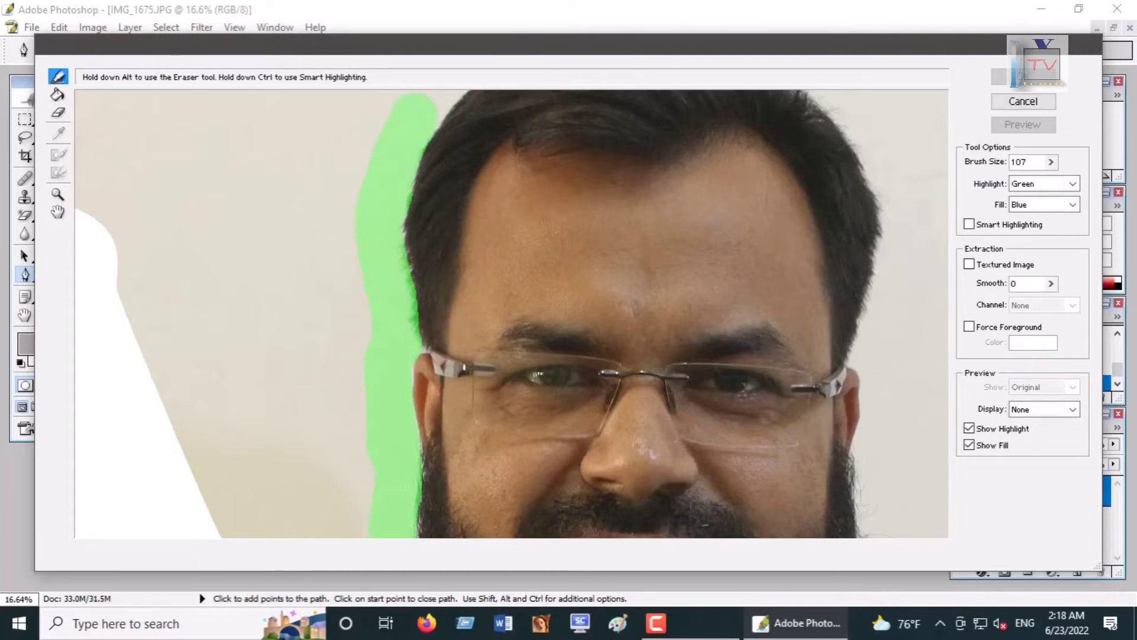
drag(443, 293, 393, 406)
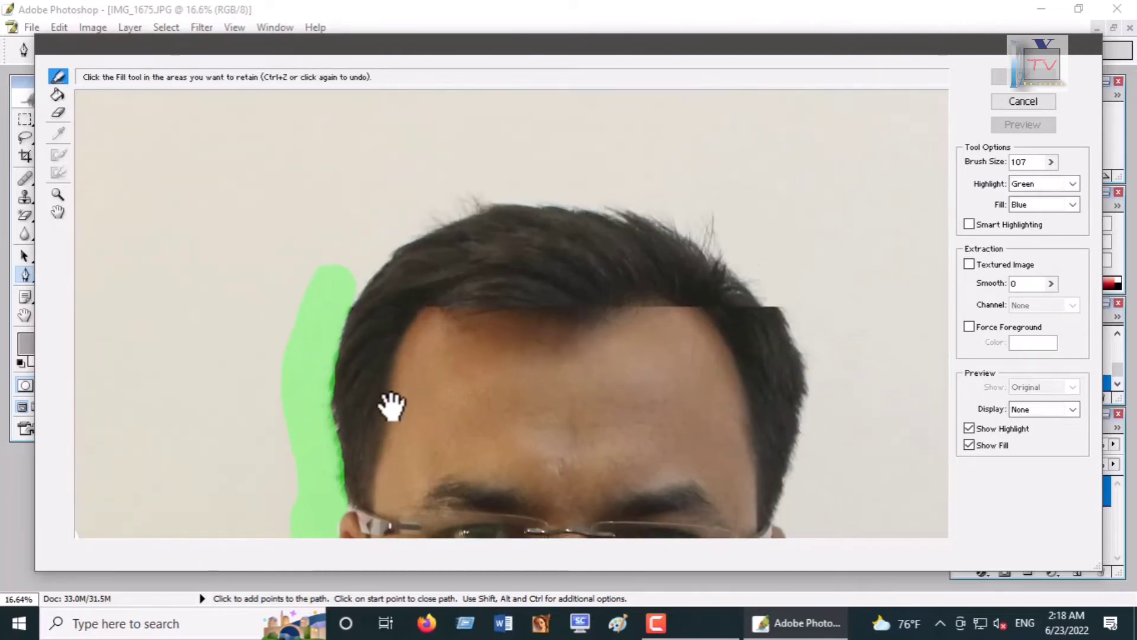
mouse_move(337, 287)
mouse_down()
mouse_move(399, 223)
mouse_move(478, 184)
mouse_move(566, 180)
mouse_move(686, 211)
mouse_move(753, 256)
mouse_move(807, 343)
mouse_move(816, 417)
mouse_move(808, 472)
mouse_move(817, 478)
mouse_move(550, 255)
mouse_up()
key(space)
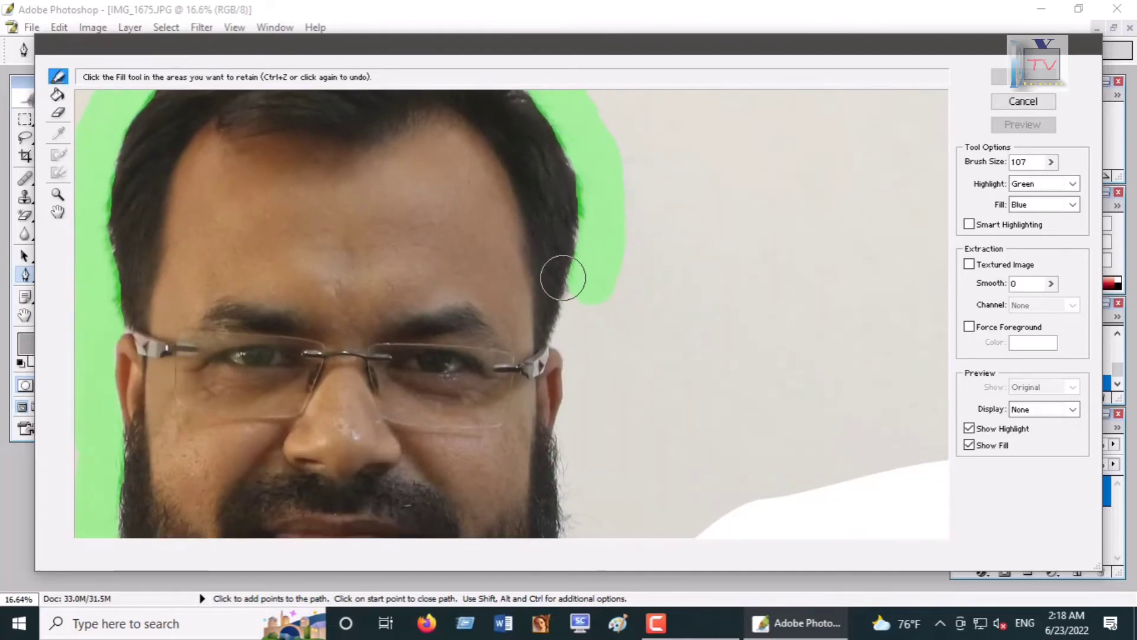
mouse_move(583, 312)
mouse_down()
mouse_move(576, 485)
mouse_move(593, 530)
mouse_up()
drag(655, 459, 576, 221)
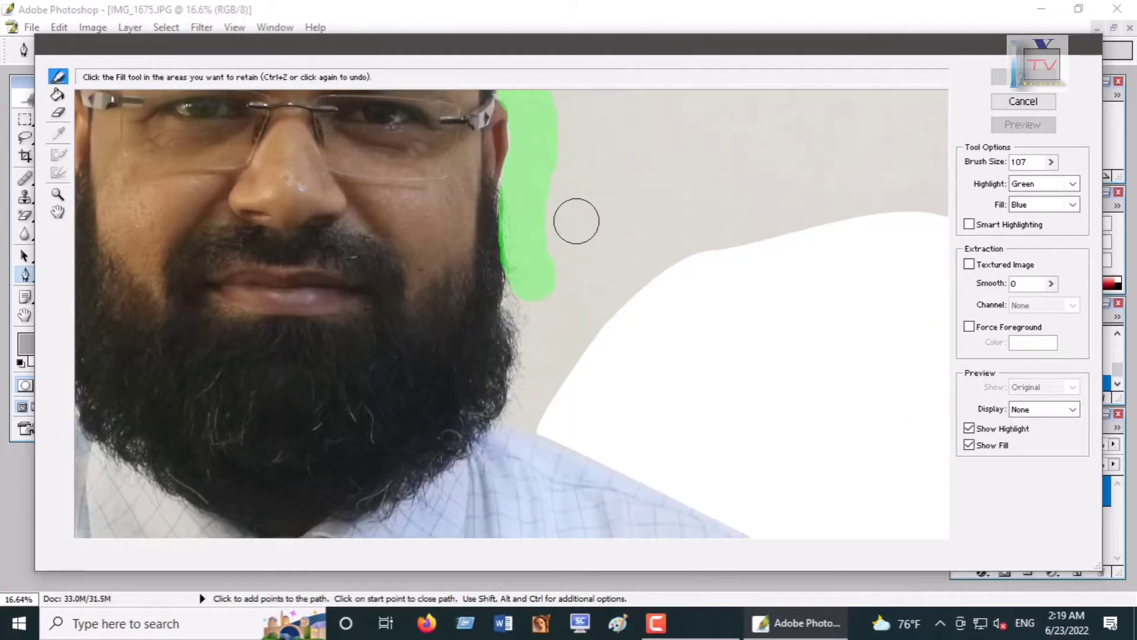
mouse_move(528, 262)
mouse_down()
mouse_move(525, 408)
mouse_move(761, 517)
mouse_up()
mouse_move(601, 314)
mouse_down()
mouse_move(399, 68)
mouse_move(394, 45)
mouse_up()
mouse_move(692, 175)
mouse_down()
mouse_move(777, 285)
mouse_move(830, 401)
mouse_move(848, 530)
mouse_up()
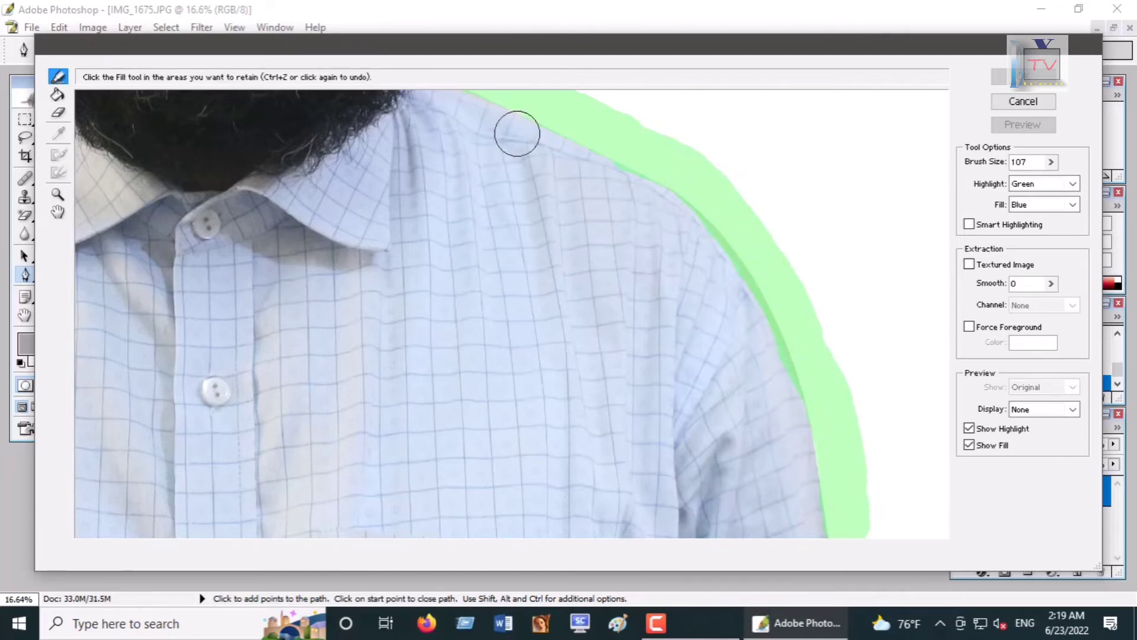
Step: Fill the area inside the highlighted outline and apply the extraction
key(ctrl+minus)
key(ctrl+minus)
key(ctrl+minus)
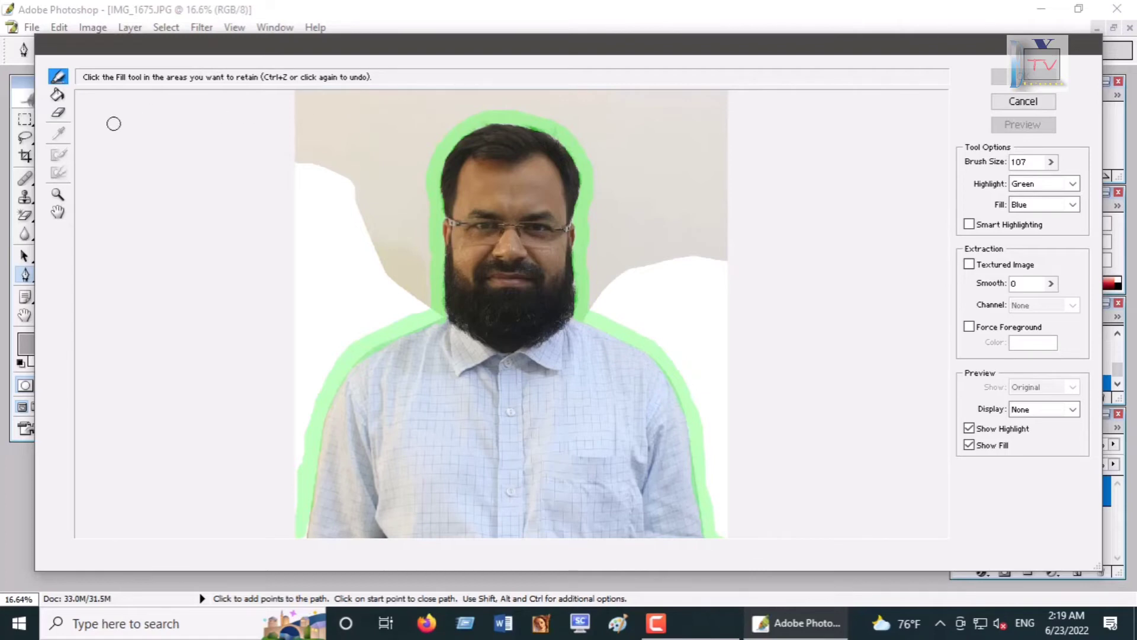
click(57, 95)
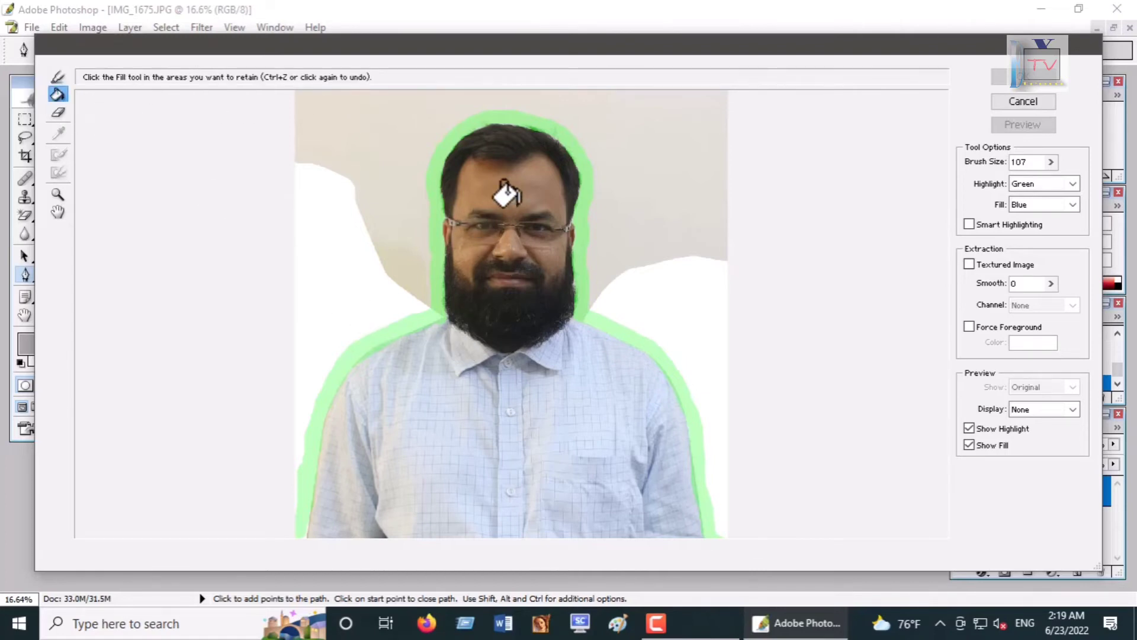
click(501, 312)
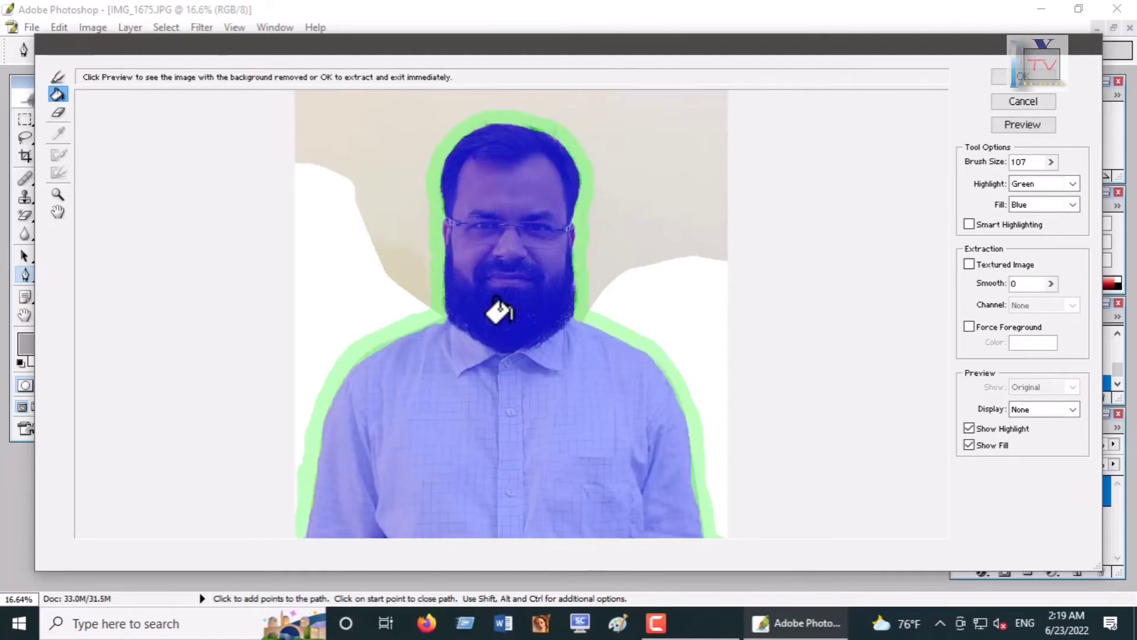
click(1025, 79)
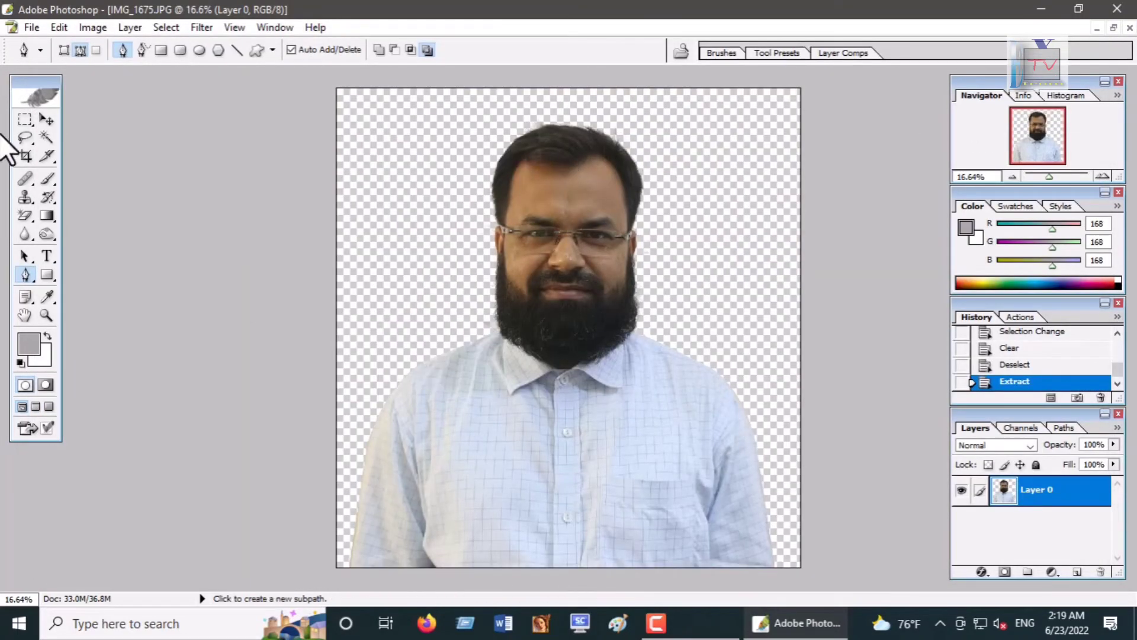
Step: Move the extracted layer slightly right and down with the Move tool
click(46, 119)
drag(553, 368, 627, 424)
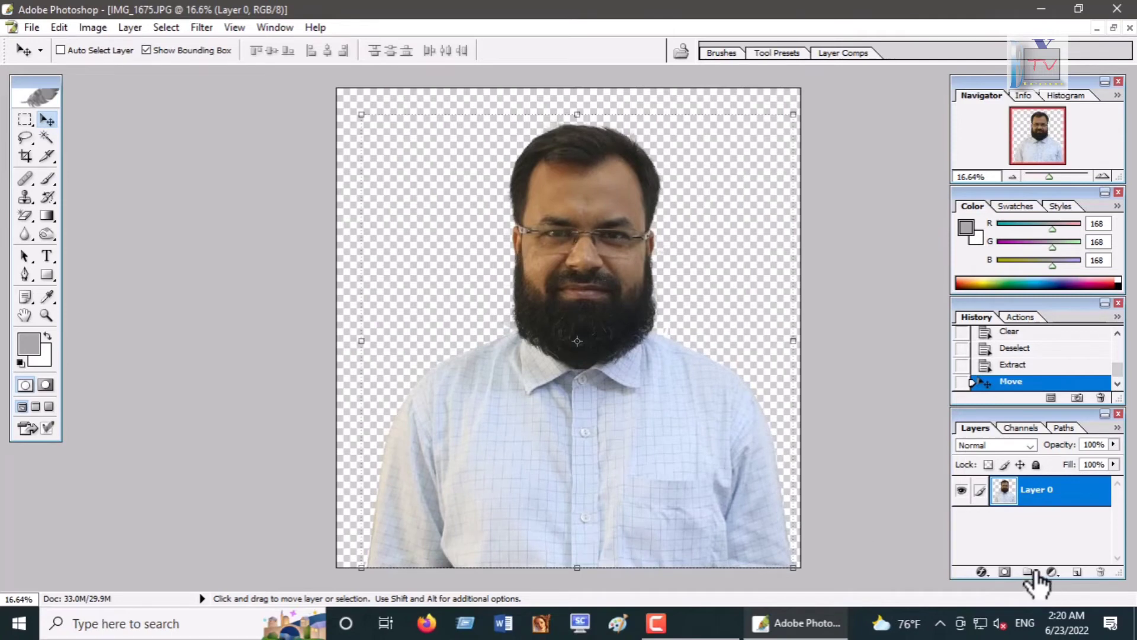
Step: Add a Solid Color fill layer in near-white FCFBFB and place it beneath the man's layer
click(1052, 572)
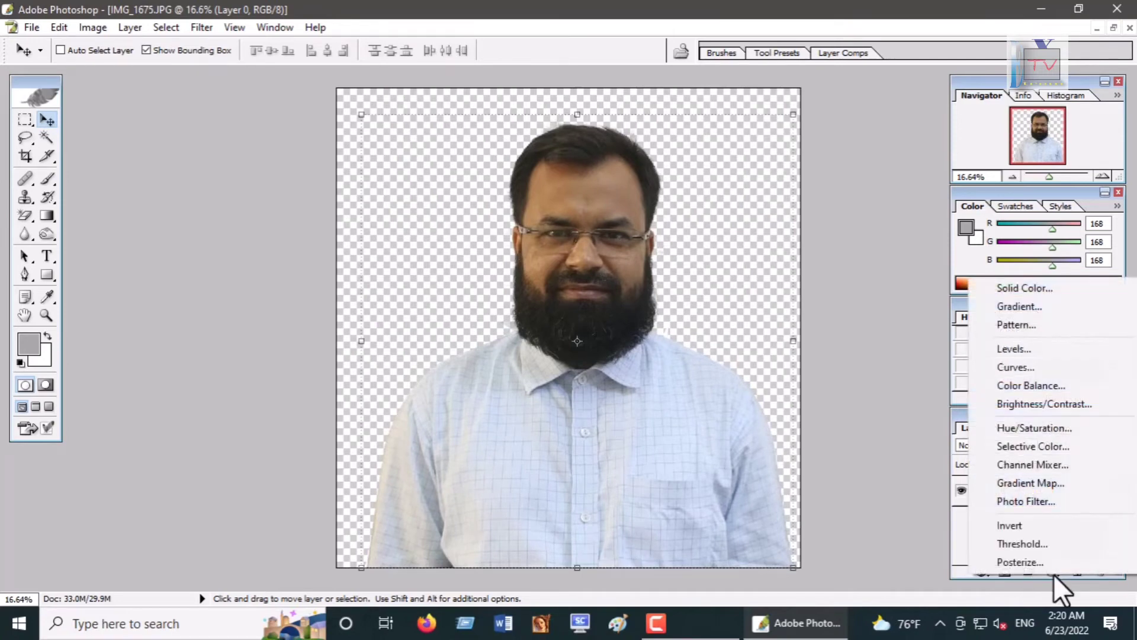
click(1016, 585)
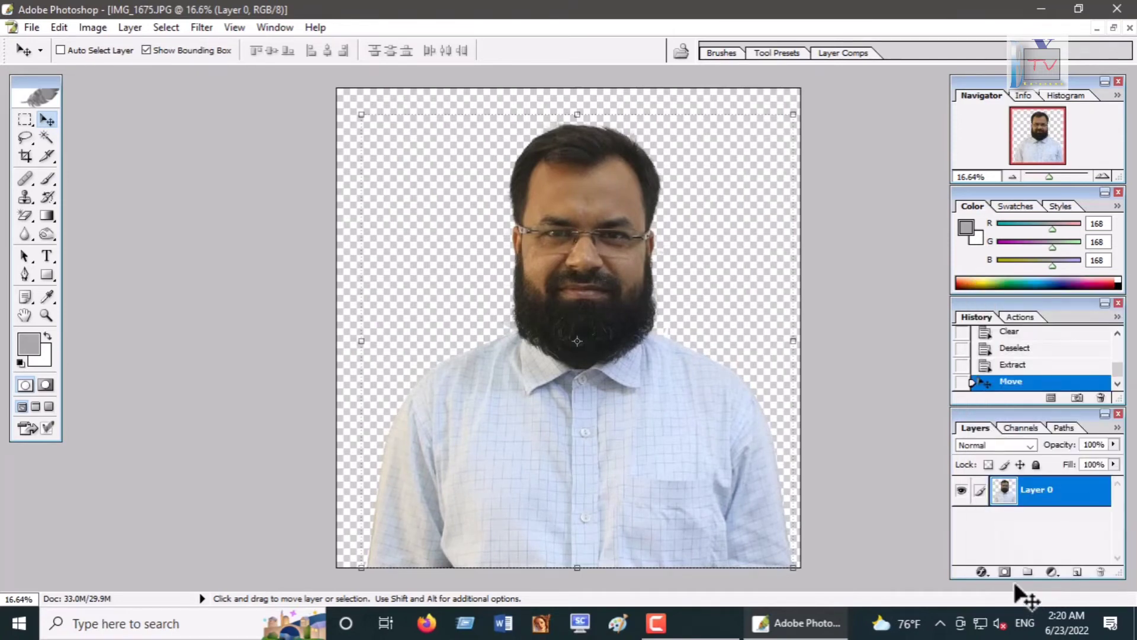
click(1076, 572)
click(1052, 572)
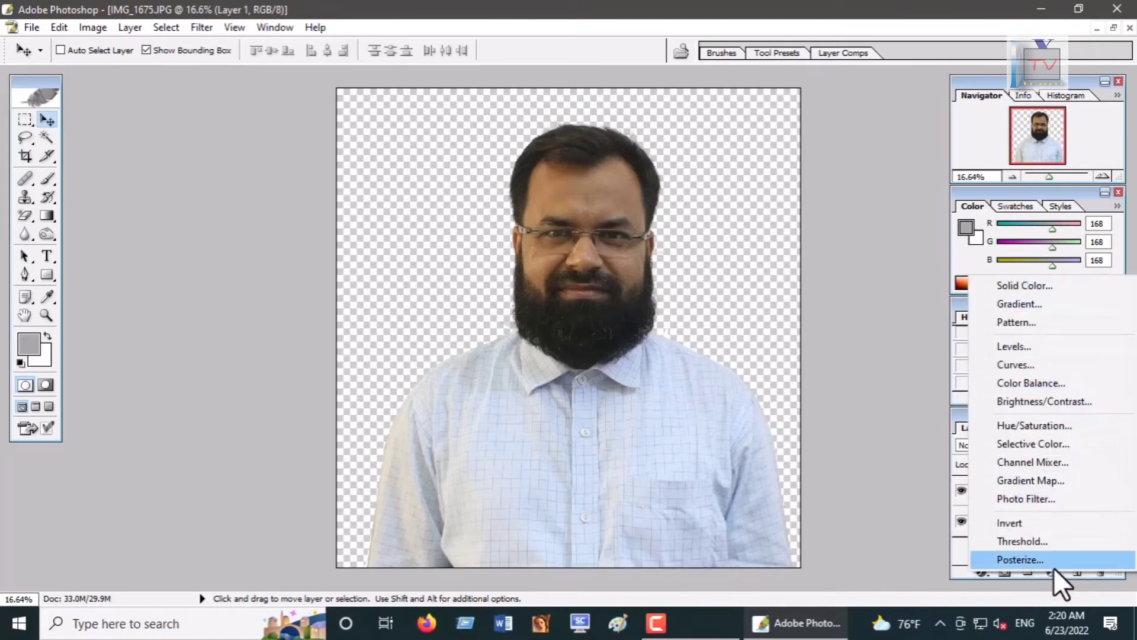
click(1010, 285)
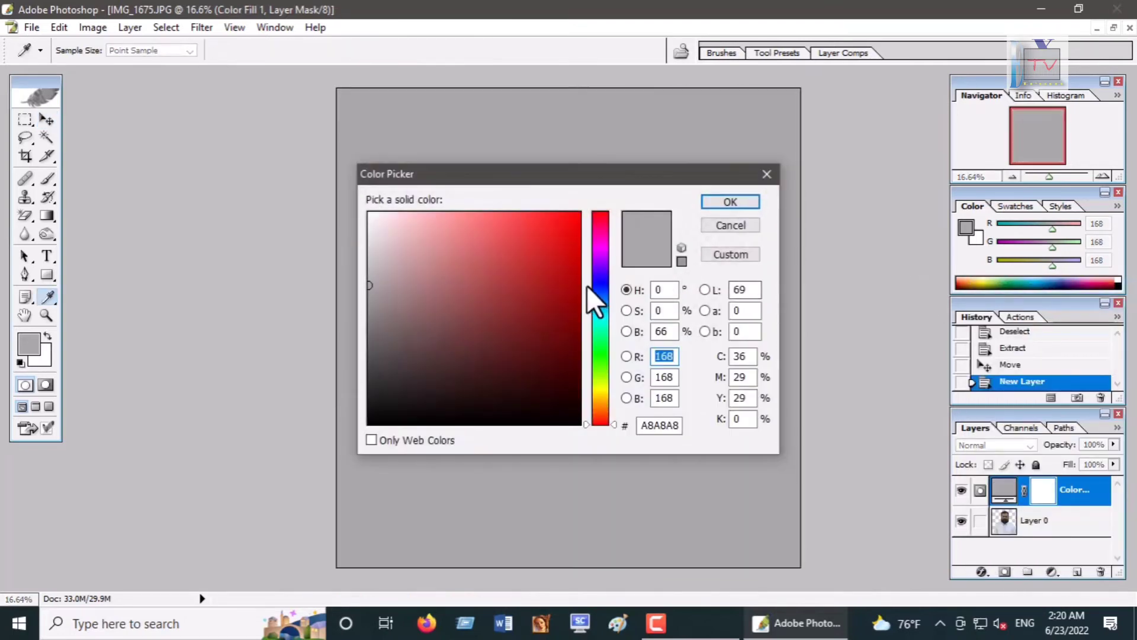
drag(562, 181, 791, 254)
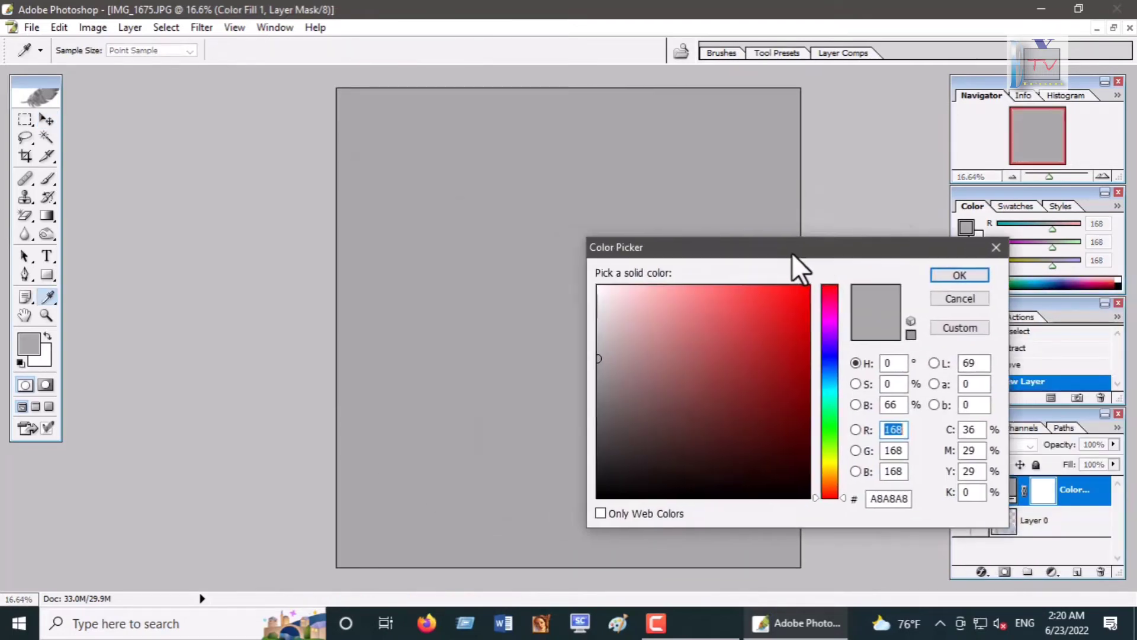
click(586, 281)
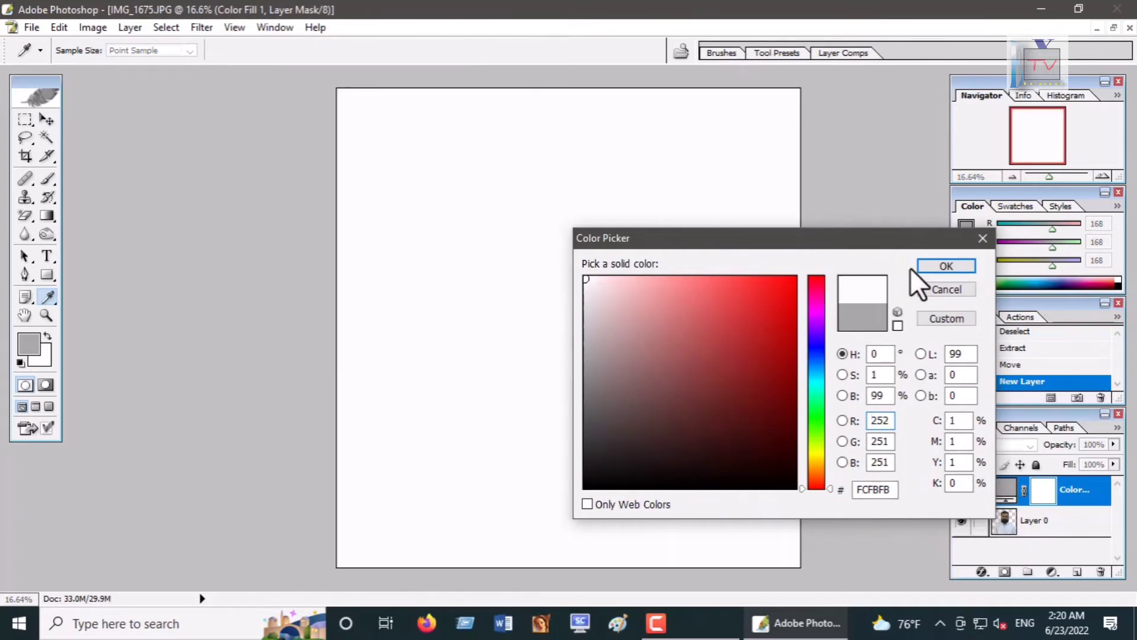
click(929, 270)
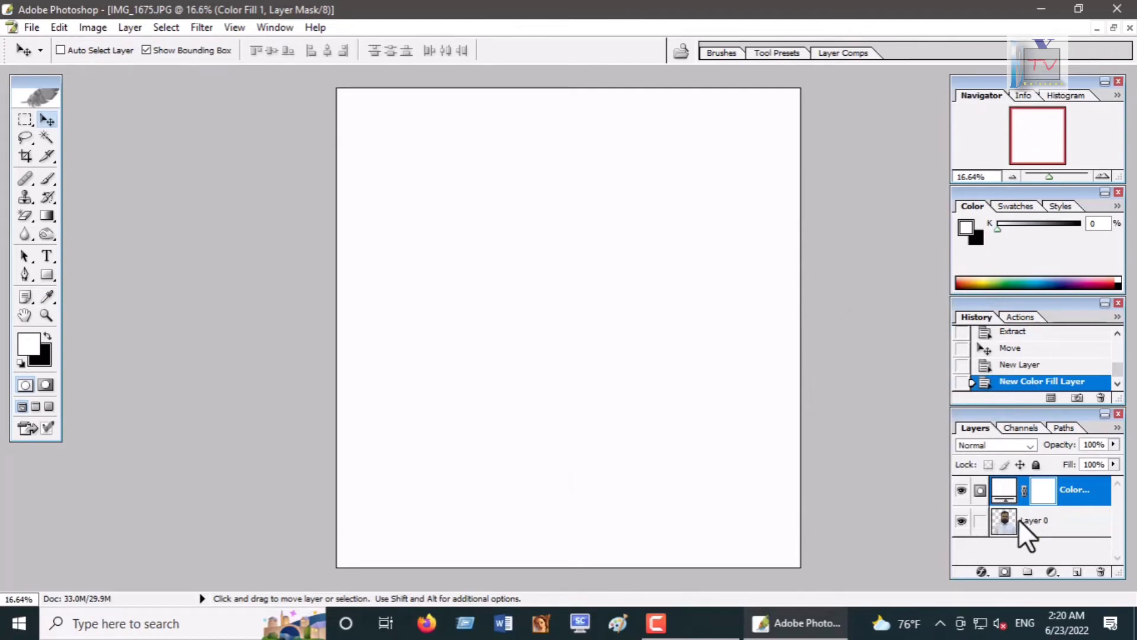
drag(1023, 514, 1025, 483)
Step: With the Clone Stamp tool, paint over the gray patch left of the beard above the left shoulder
scroll(577, 372, up, 3)
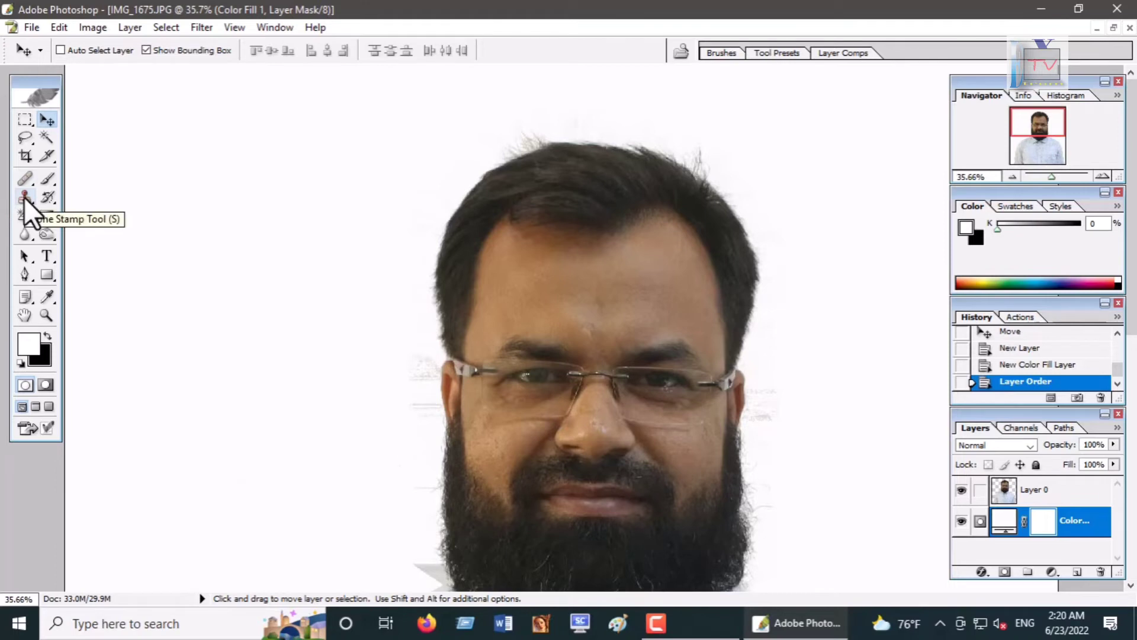
key(space)
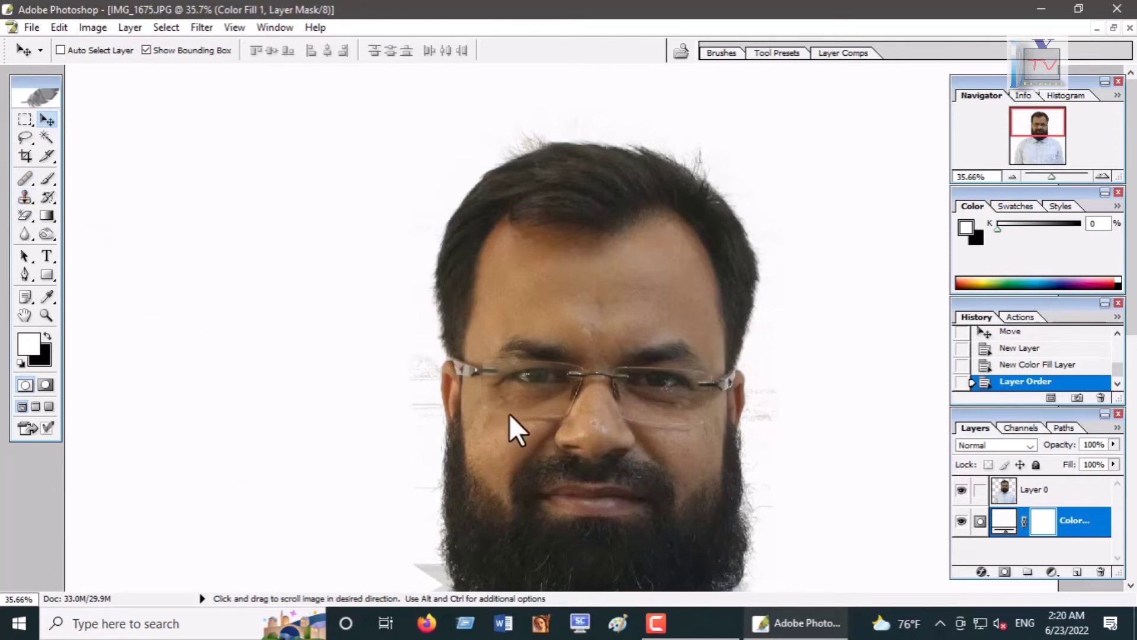
drag(508, 413, 465, 193)
drag(501, 372, 508, 337)
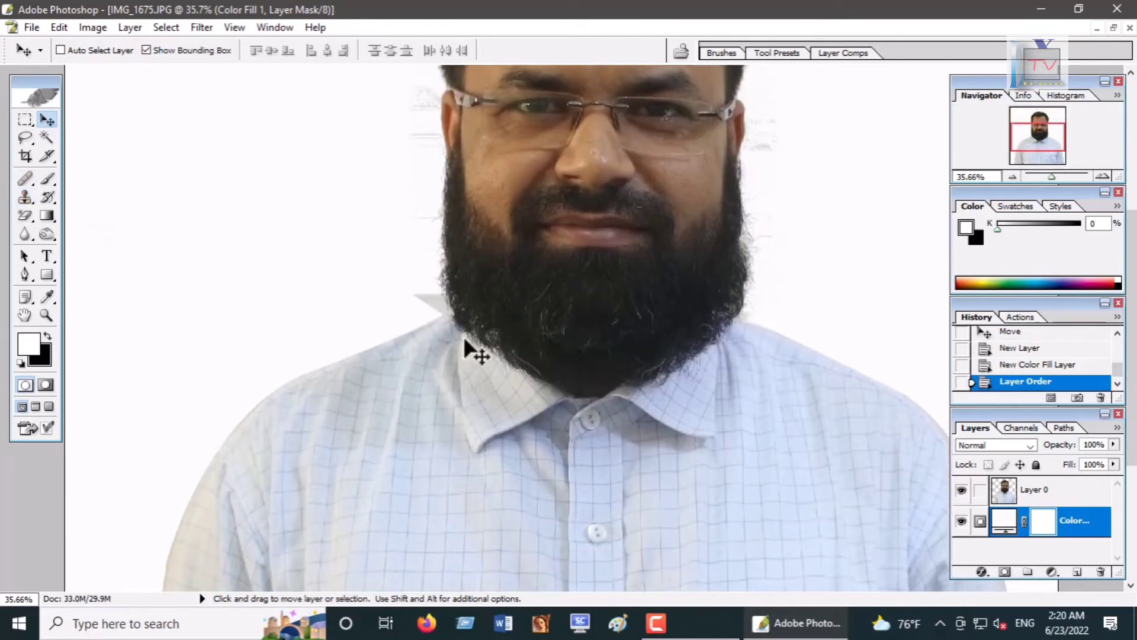
click(25, 197)
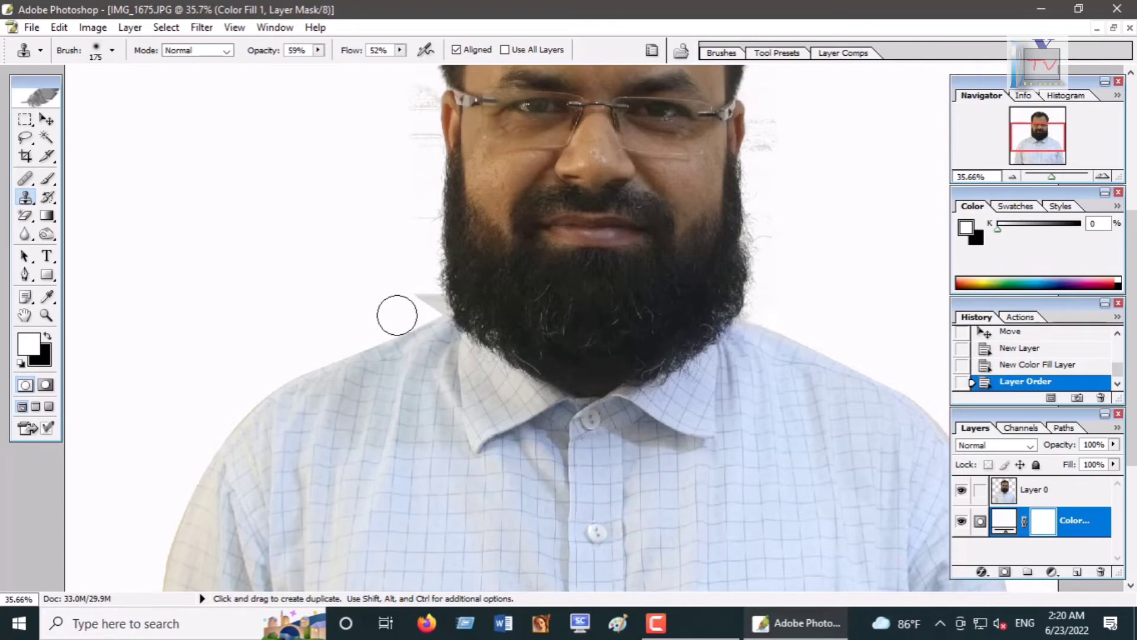
click(397, 314)
click(551, 254)
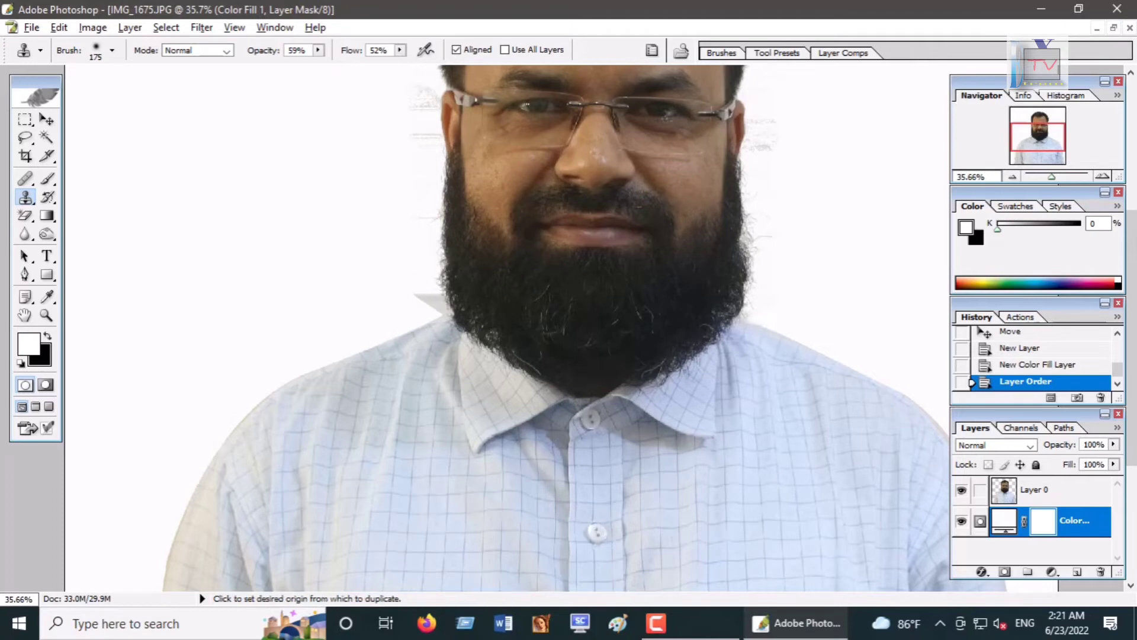
alt+click(391, 312)
drag(402, 312, 422, 297)
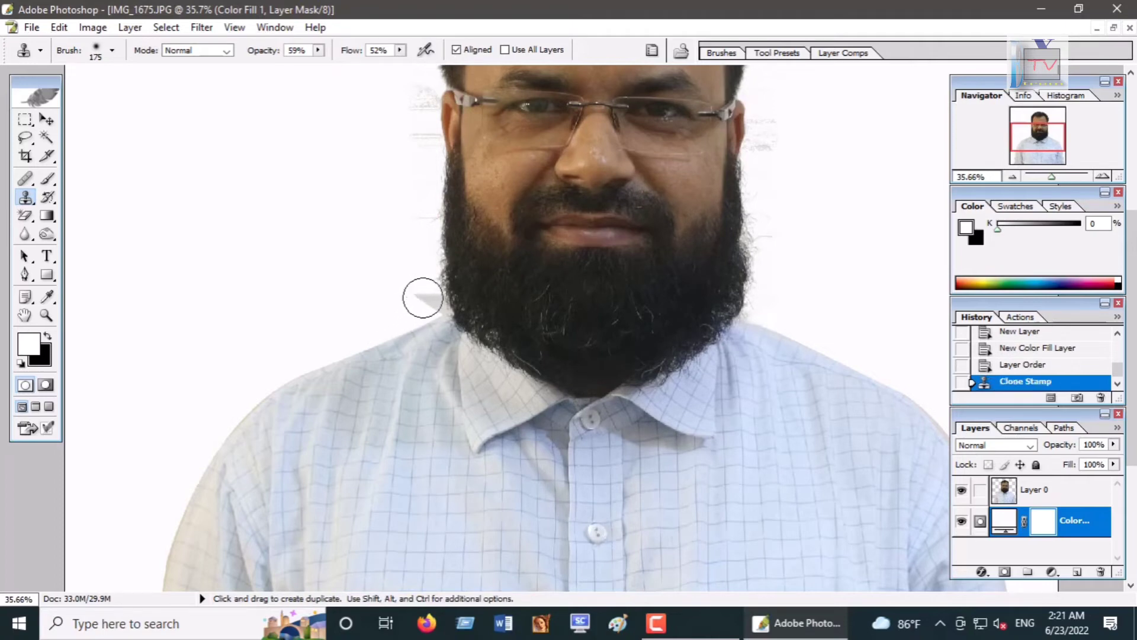
click(419, 300)
click(411, 299)
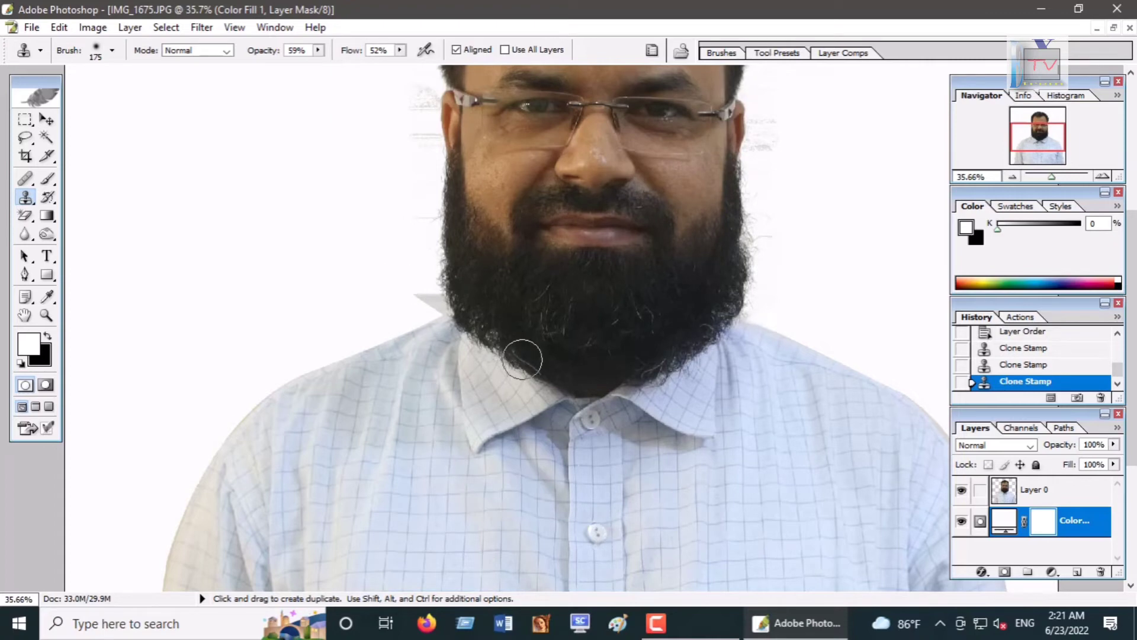
Step: Save the image as a JPEG, IMG_1675.jpg, in the Photo Background Removal folder
key(ctrl+minus)
key(ctrl+minus)
key(ctrl+minus)
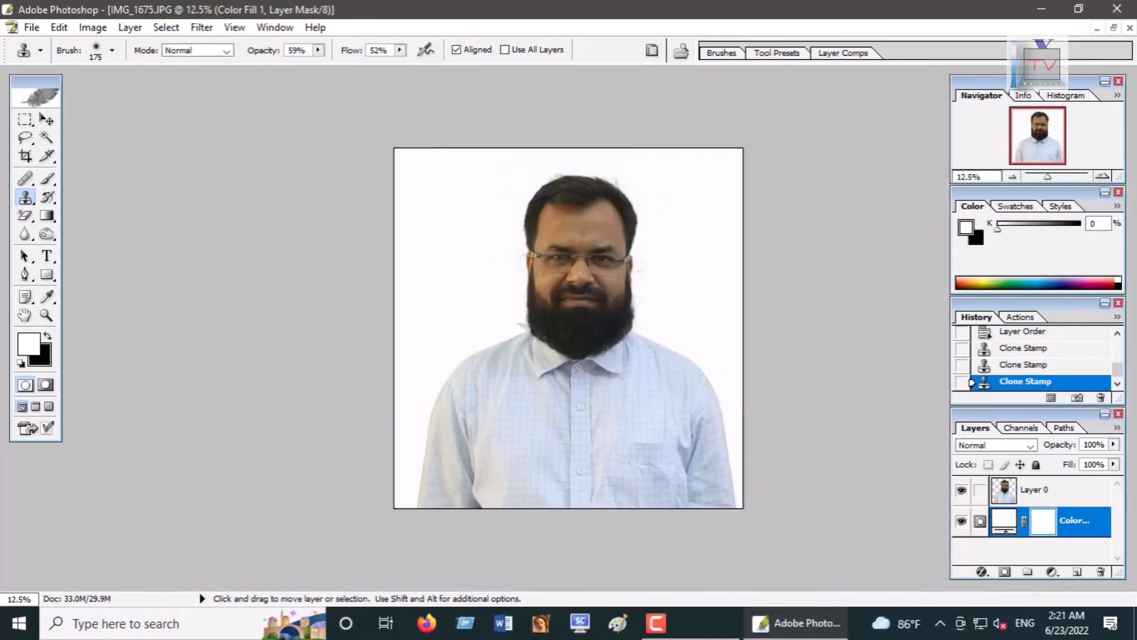
click(35, 27)
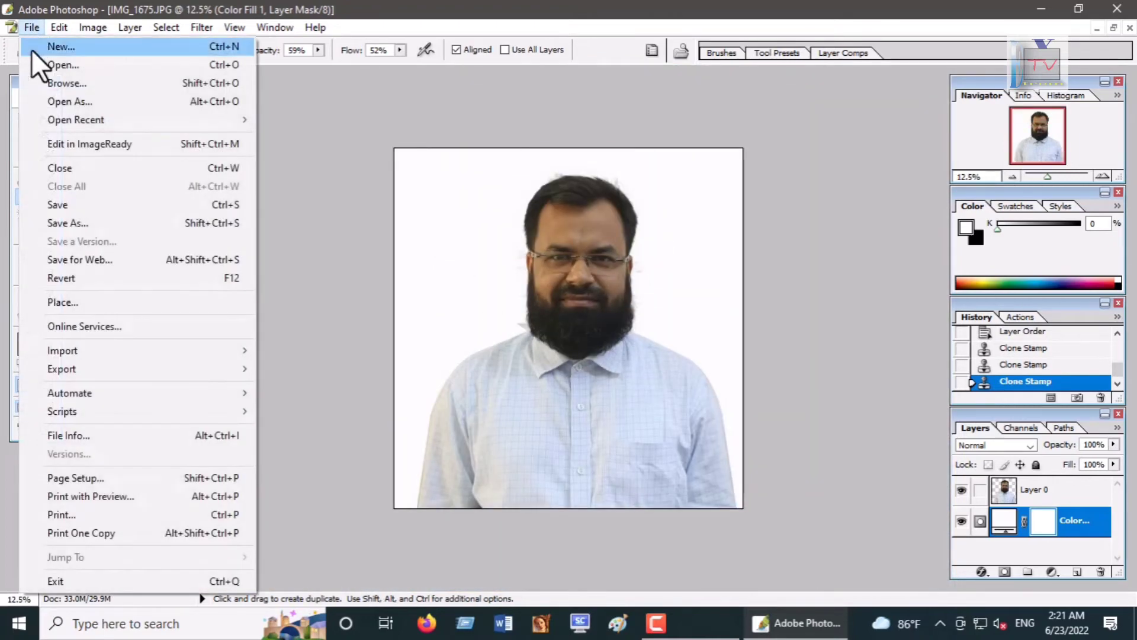
click(67, 218)
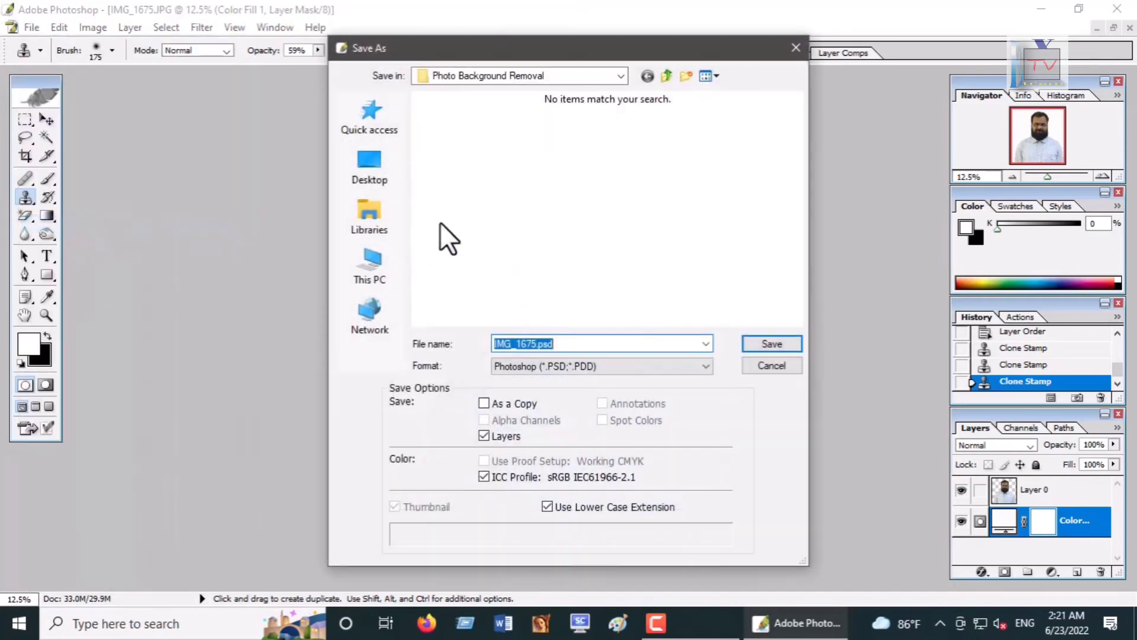
click(374, 176)
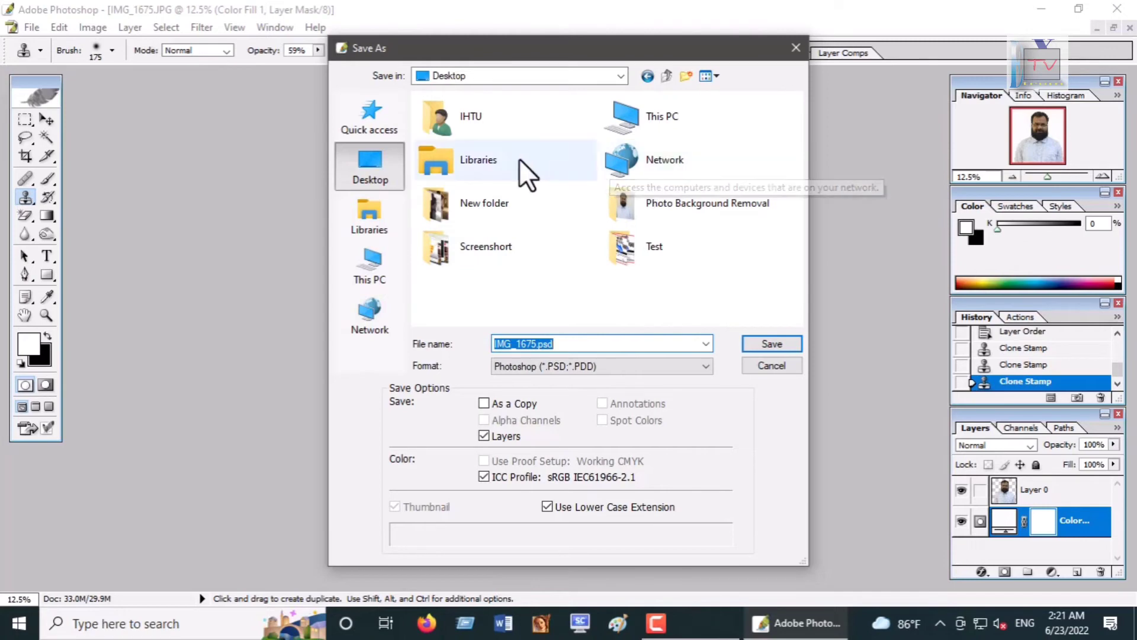
click(488, 207)
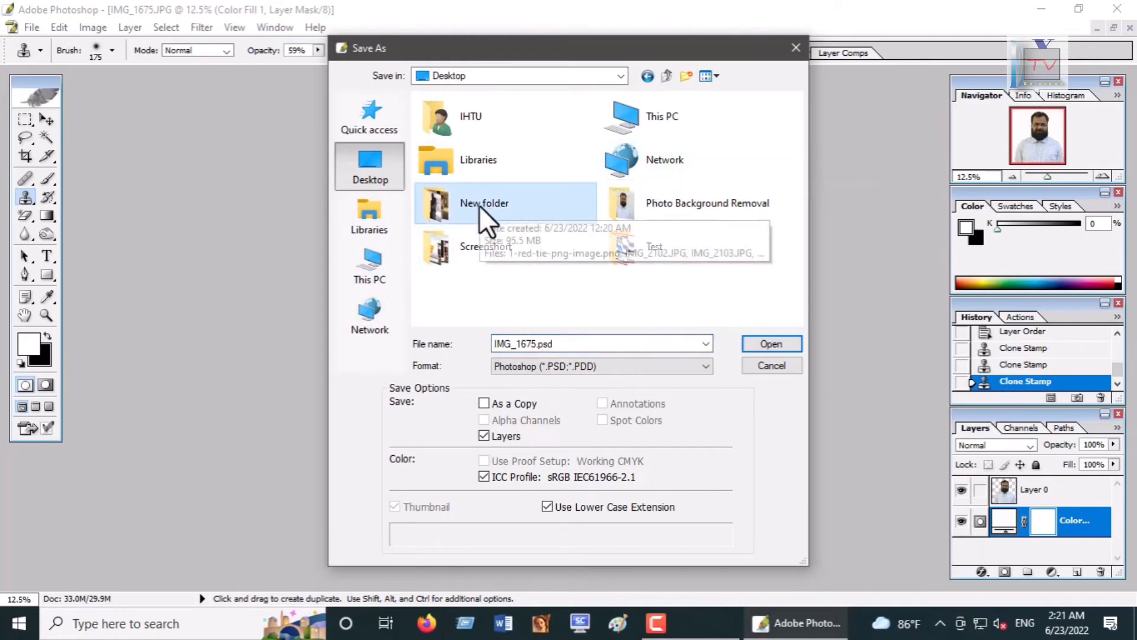
double_click(685, 203)
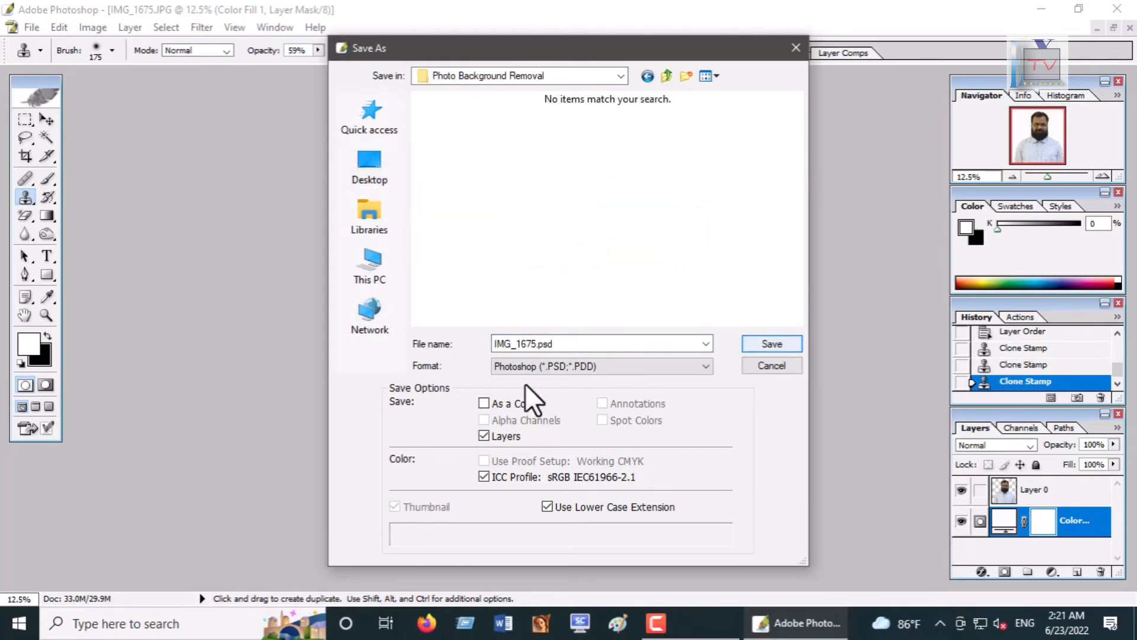
click(535, 366)
click(521, 446)
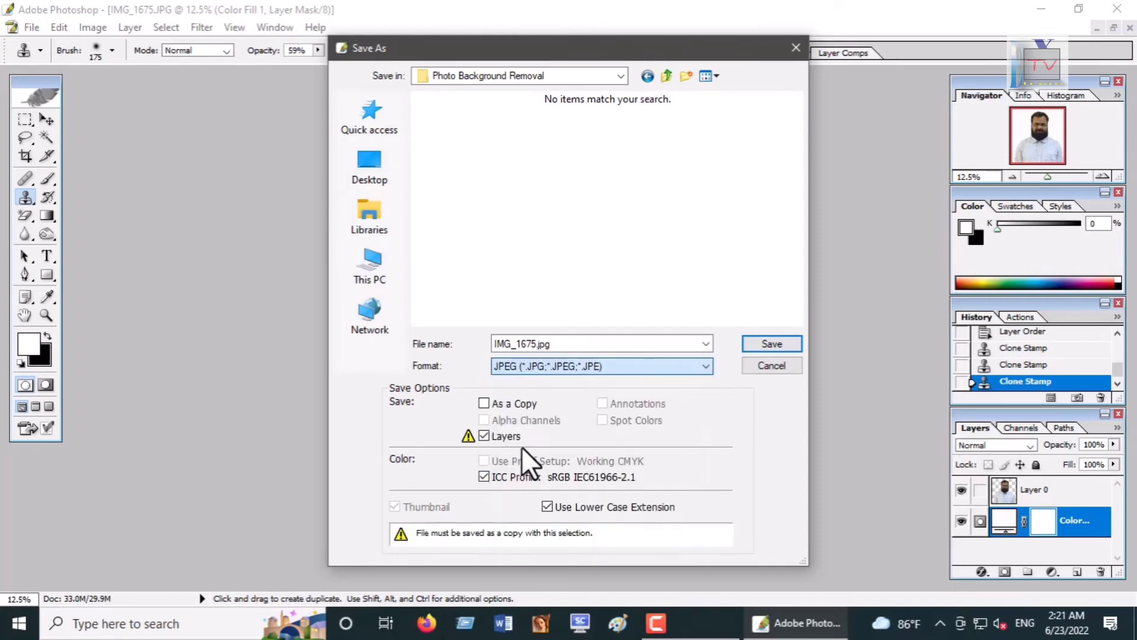
click(769, 344)
click(538, 241)
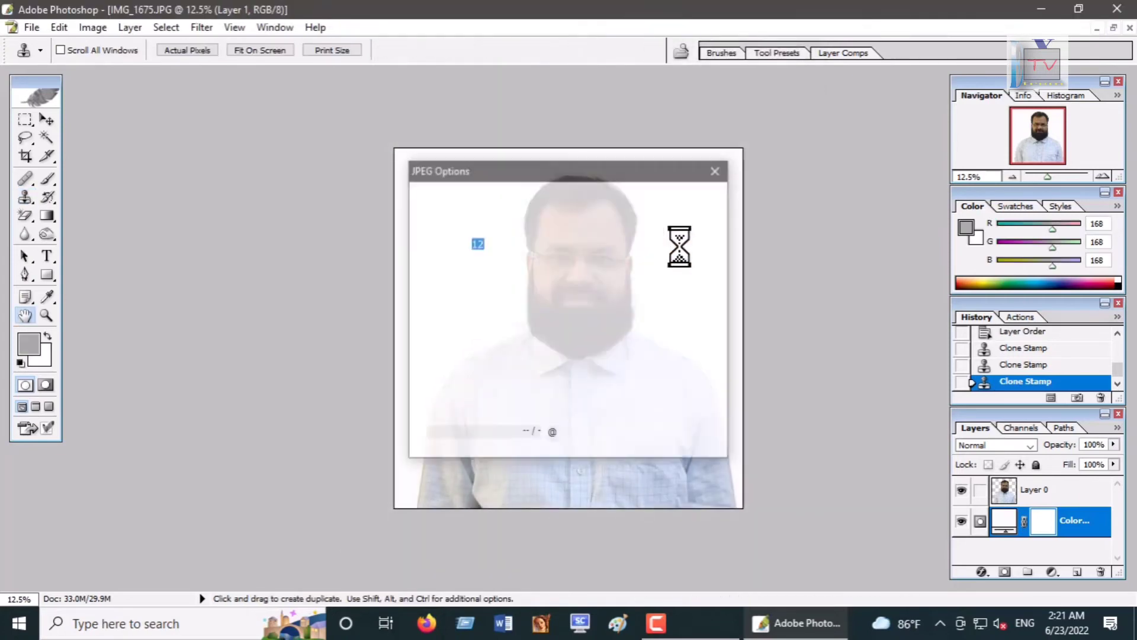
click(683, 199)
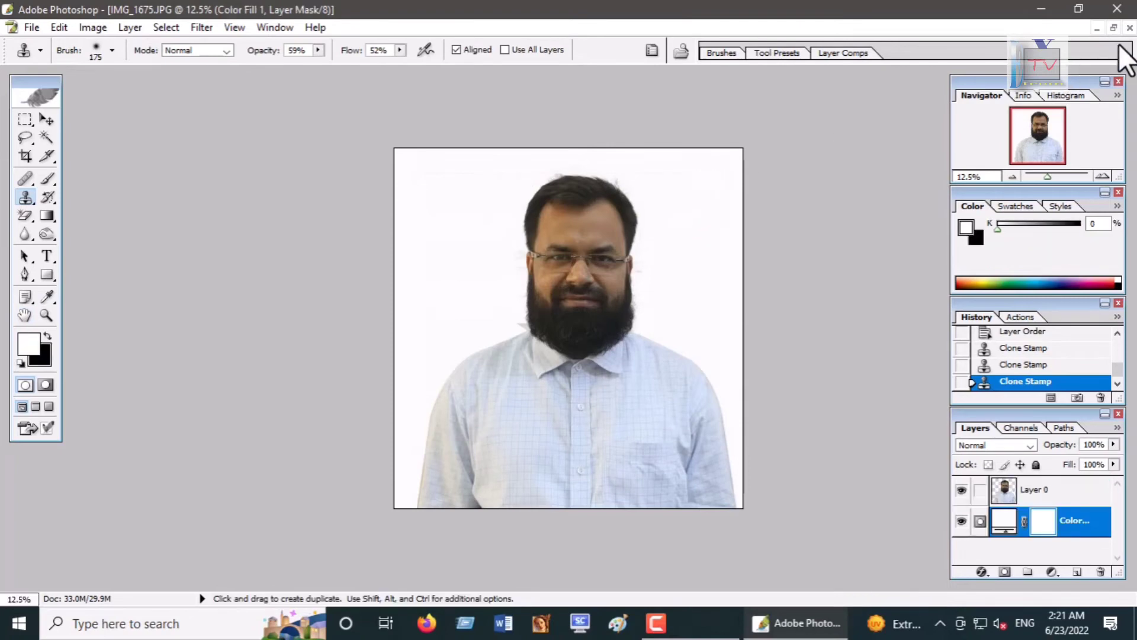
Step: Close the document without saving and reopen IMG_1675.JPG from the Photo Background Removal folder
click(1130, 27)
click(483, 247)
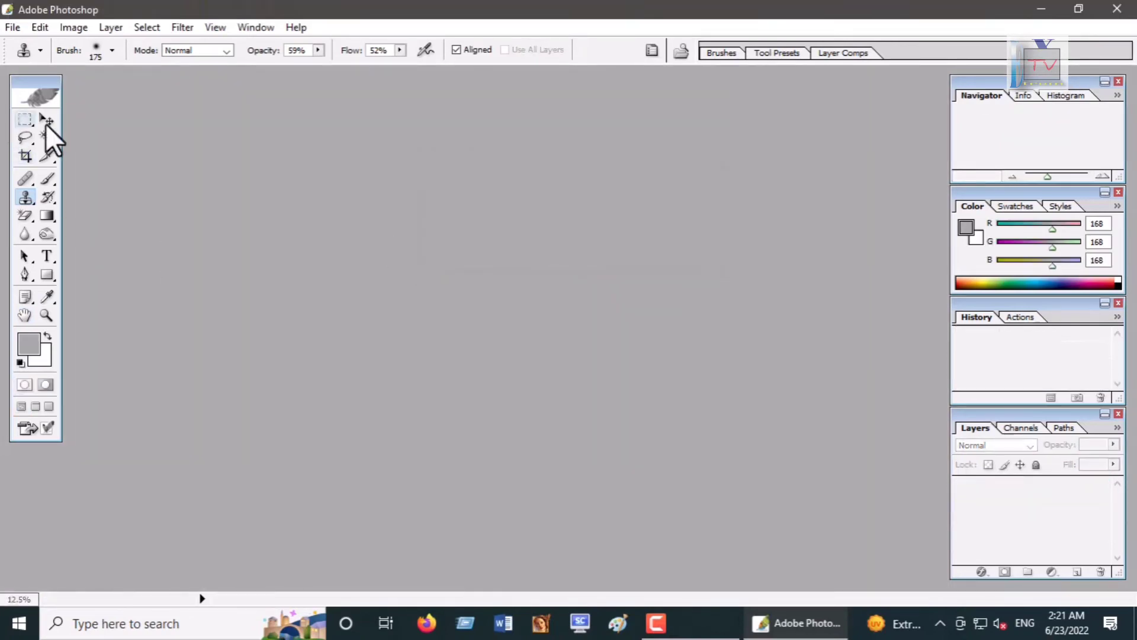
click(12, 27)
click(29, 63)
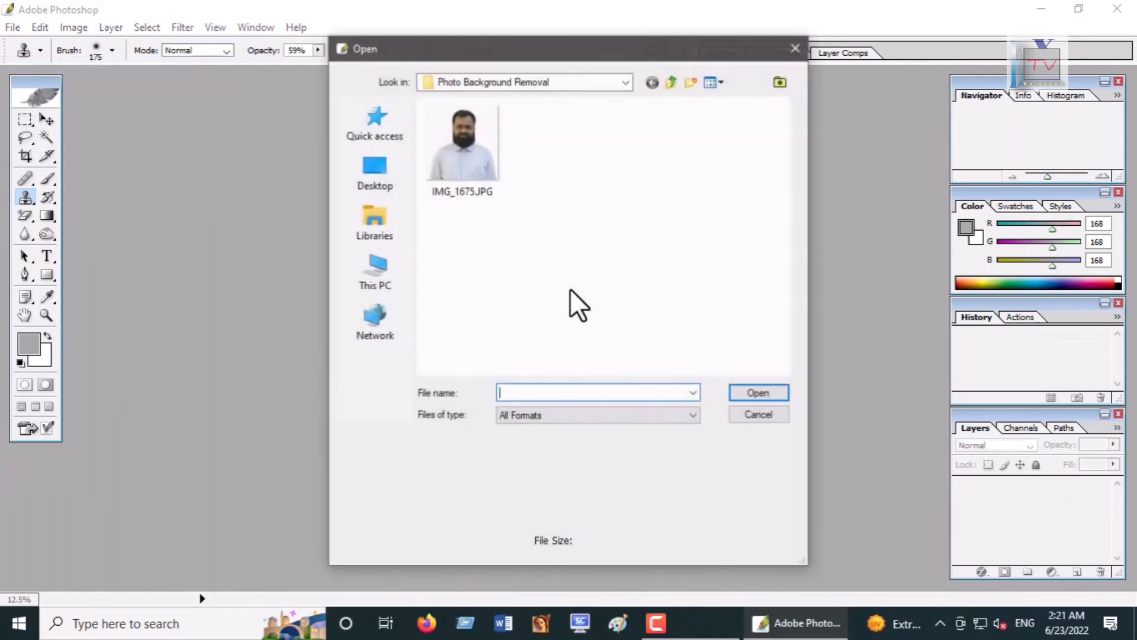
click(475, 190)
click(757, 394)
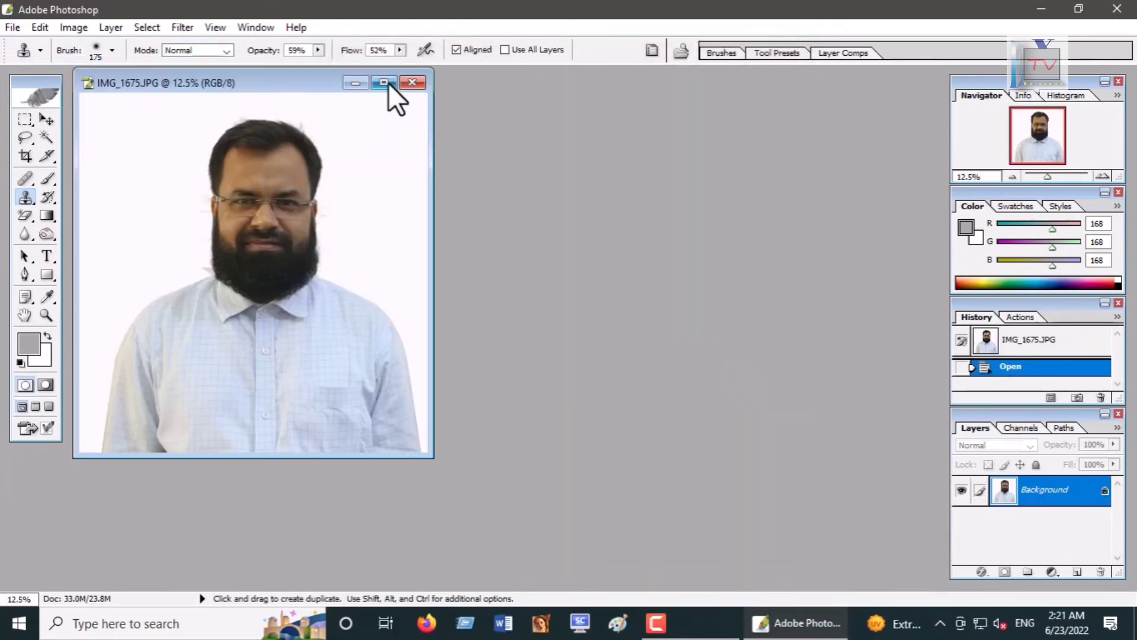
Step: Clone Stamp away the leftover background marks beside the left side of the head
click(388, 85)
scroll(603, 357, up, 5)
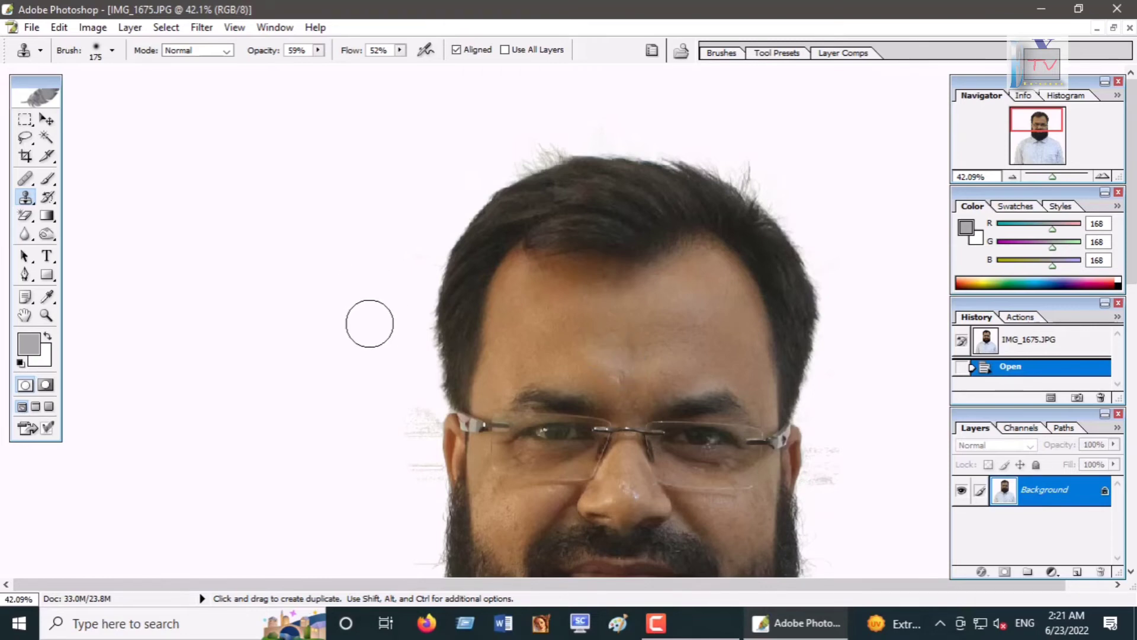
key(space)
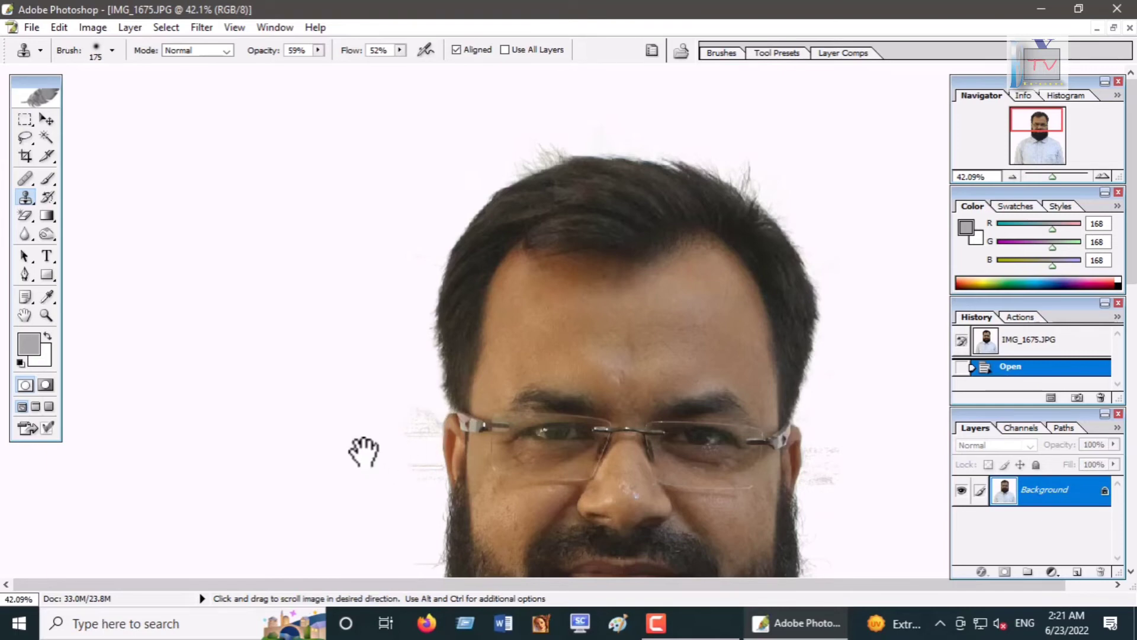
drag(363, 452, 318, 354)
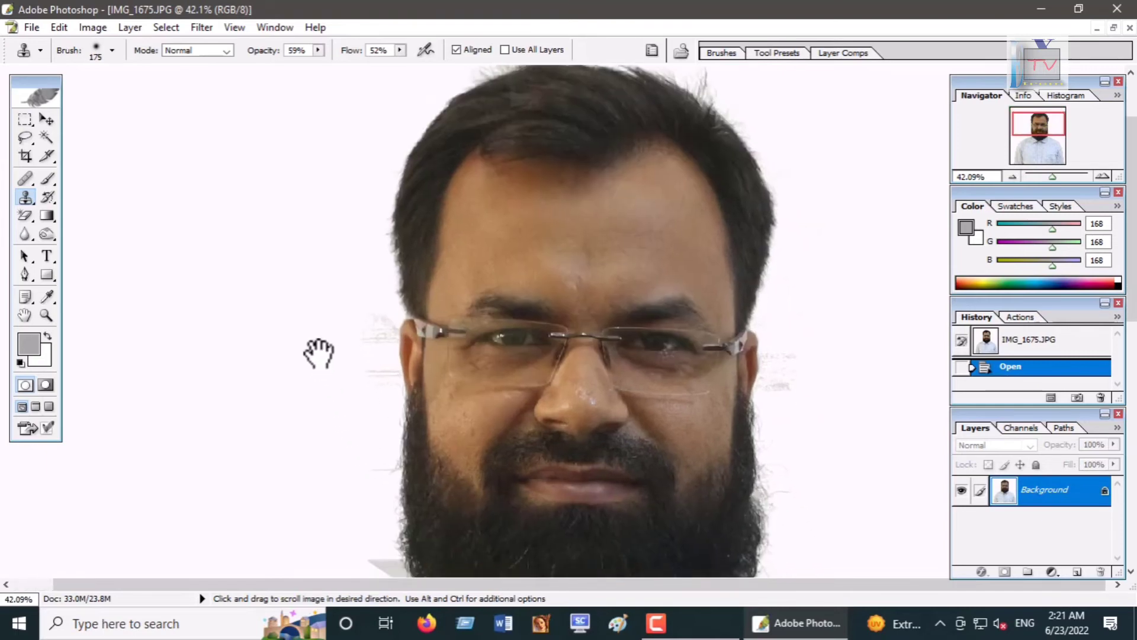
alt+click(334, 292)
click(372, 314)
click(372, 315)
click(371, 337)
click(372, 403)
click(371, 315)
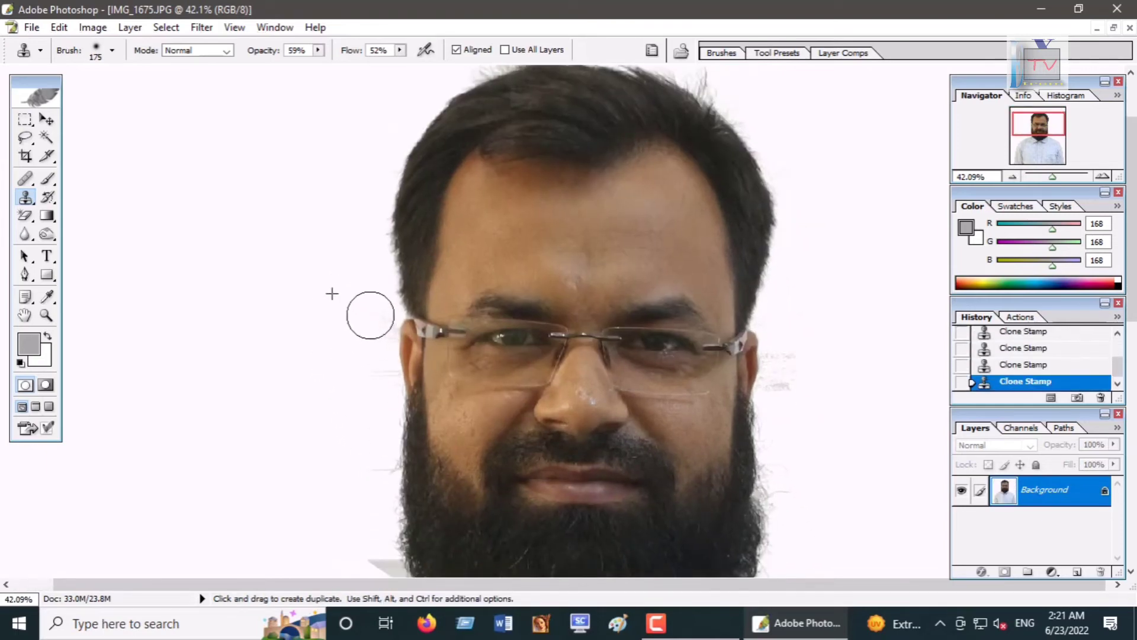
drag(381, 395, 377, 412)
Step: With the Clone Stamp tool, paint out the leftover gray marks left of the beard and above the left shoulder
click(375, 327)
click(365, 455)
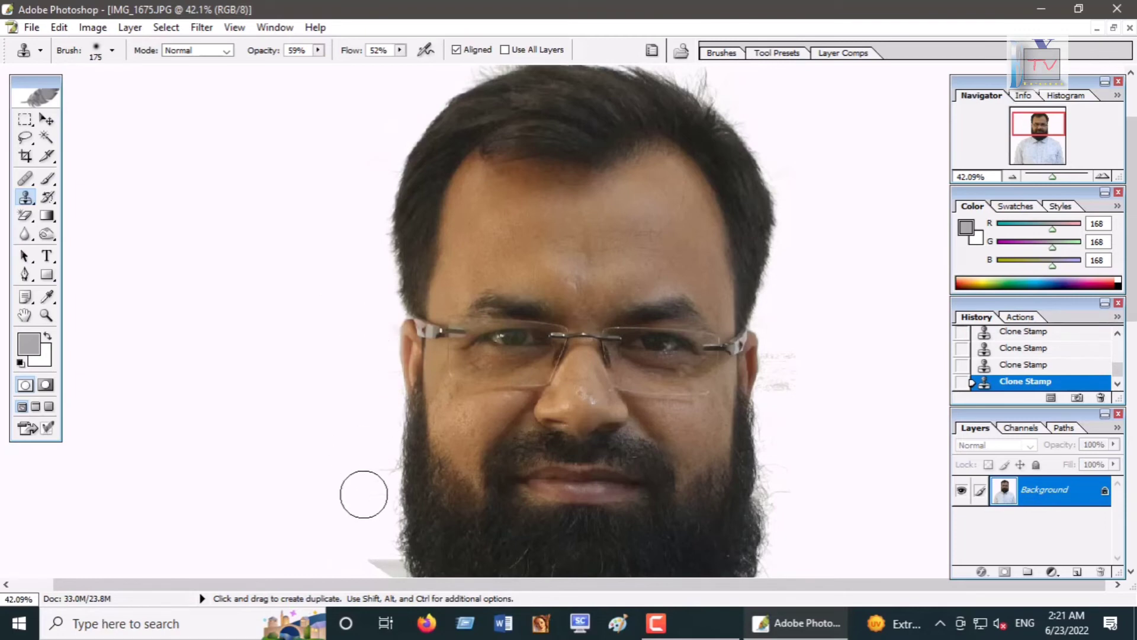
drag(367, 471, 373, 509)
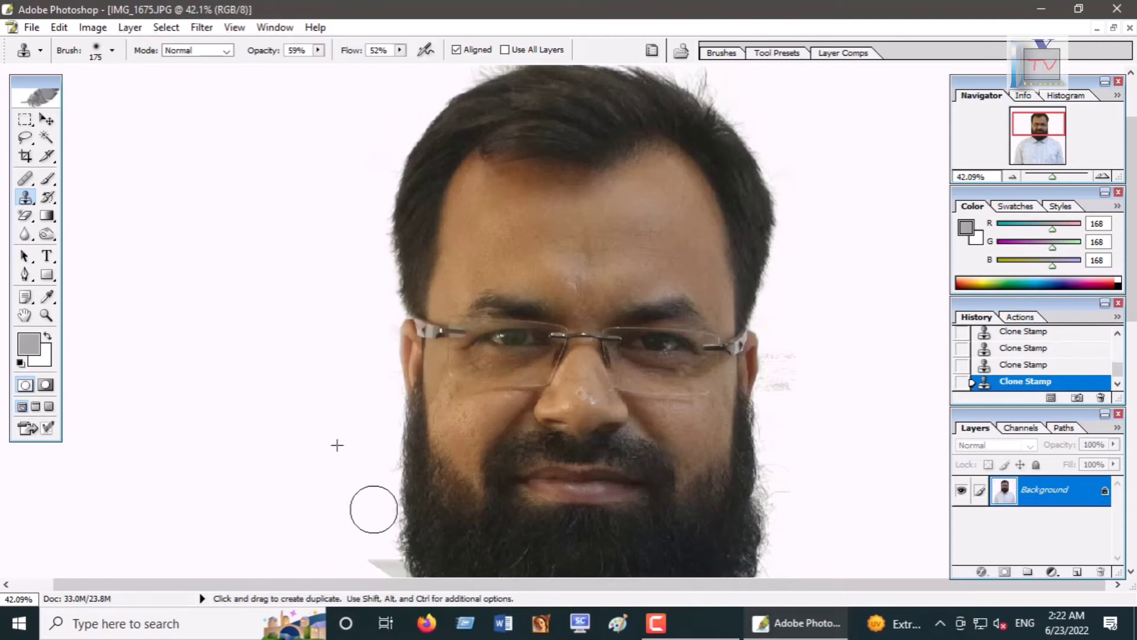
drag(307, 434, 271, 177)
alt+click(323, 268)
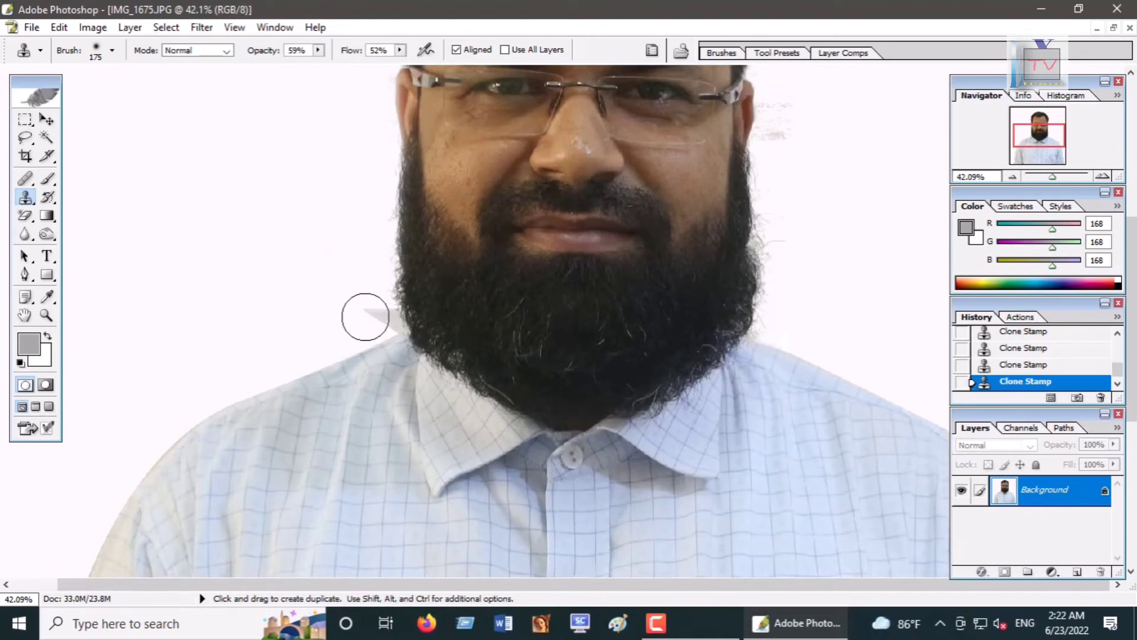
mouse_move(365, 316)
mouse_down()
mouse_move(359, 270)
mouse_move(356, 179)
mouse_move(357, 269)
mouse_move(304, 338)
mouse_move(206, 365)
mouse_move(153, 418)
mouse_move(175, 295)
mouse_move(145, 250)
mouse_move(171, 253)
mouse_up()
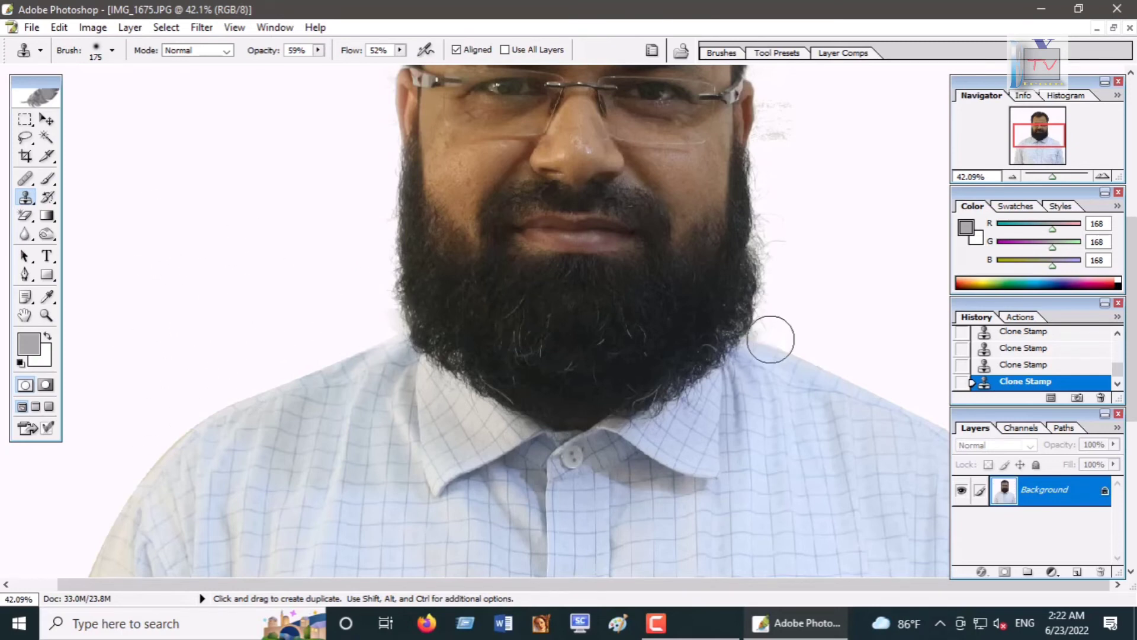
Step: Clone Stamp away the stray marks right of the face and head, undoing the final stroke
drag(770, 340, 678, 447)
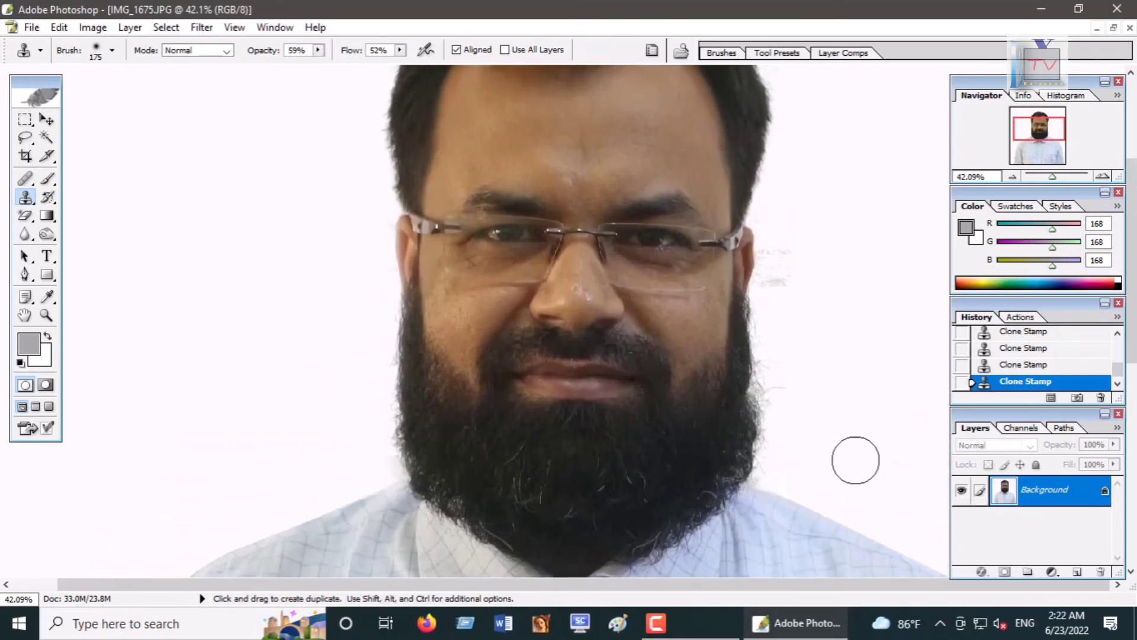
mouse_move(787, 286)
mouse_down()
mouse_move(778, 252)
mouse_move(784, 315)
mouse_up()
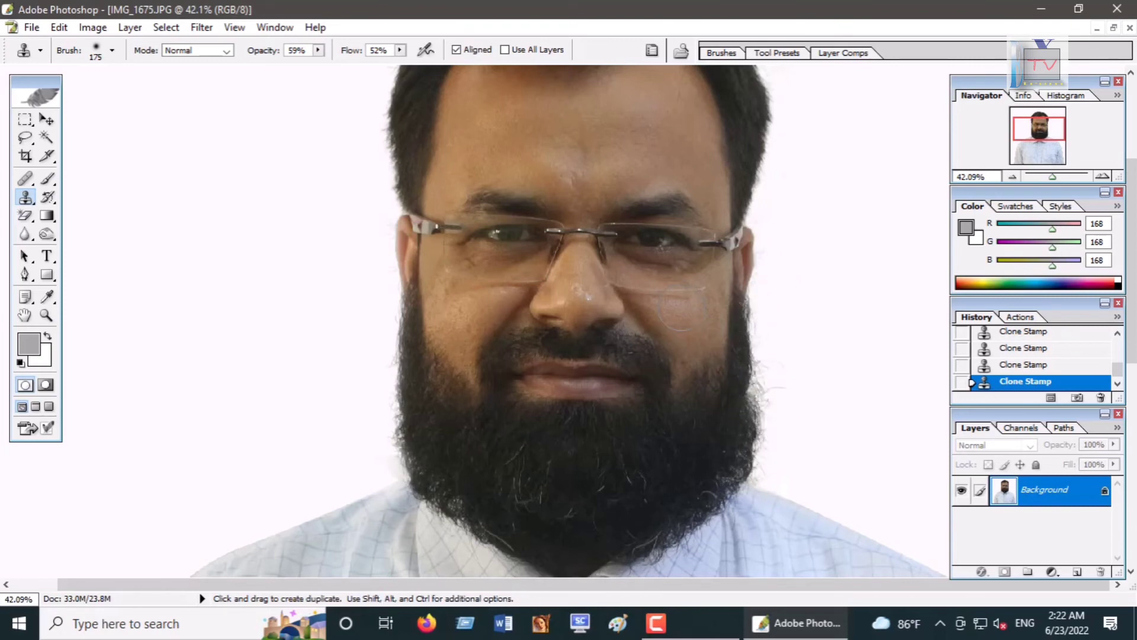
key(space)
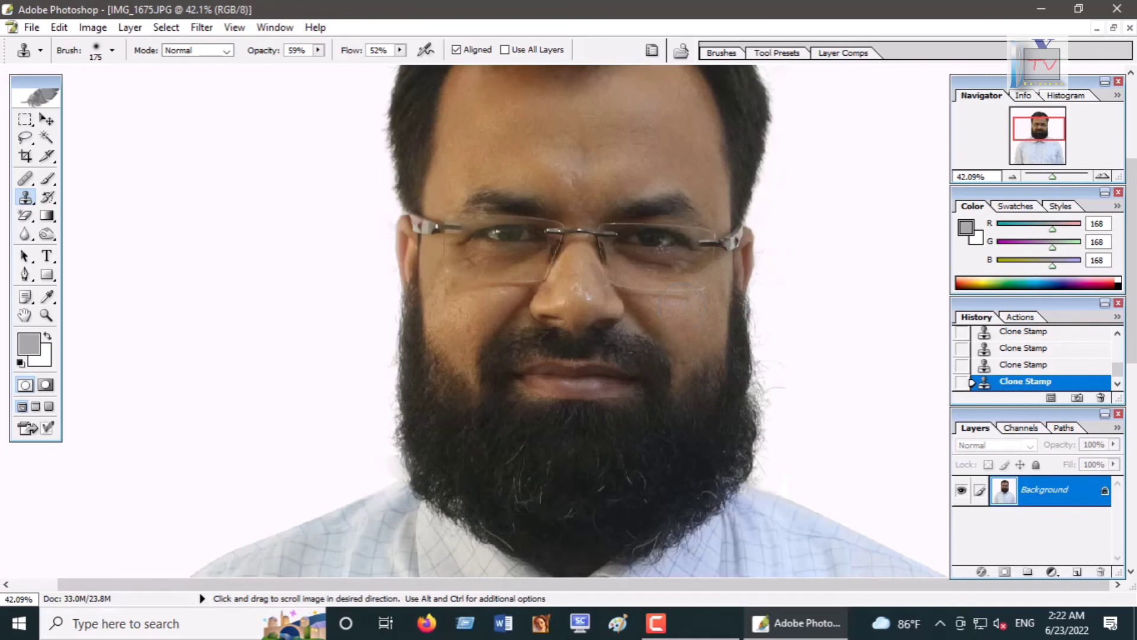
scroll(683, 355, down, 1)
scroll(683, 355, up, 6)
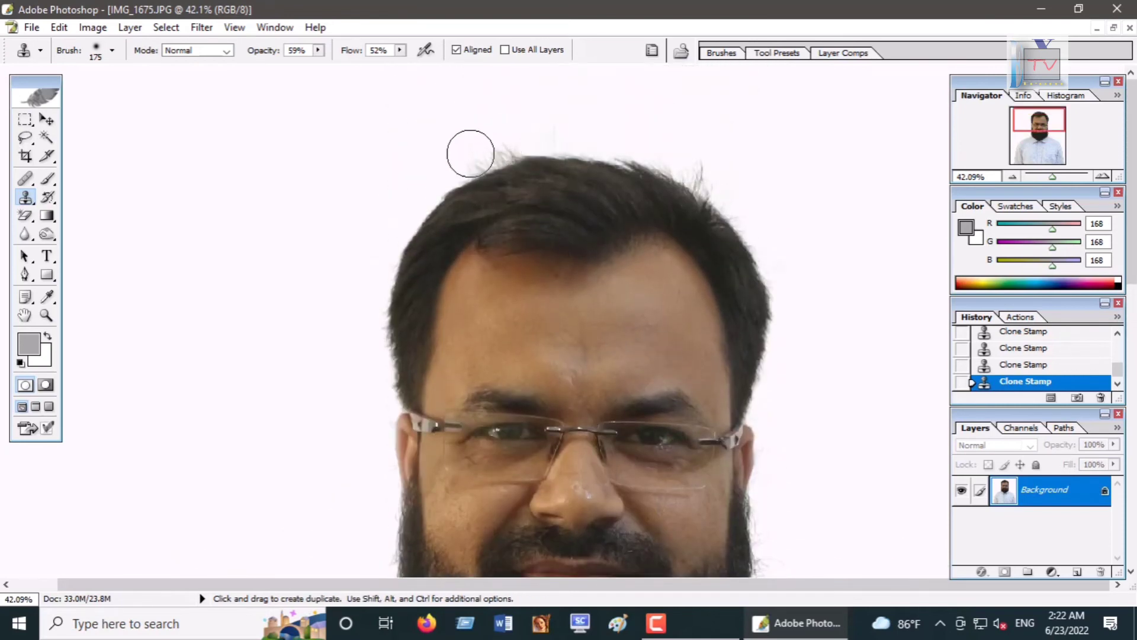
mouse_move(800, 282)
mouse_down()
mouse_move(799, 391)
mouse_move(794, 363)
mouse_move(781, 408)
mouse_move(790, 351)
mouse_move(753, 176)
mouse_move(788, 112)
mouse_up()
drag(846, 250, 856, 283)
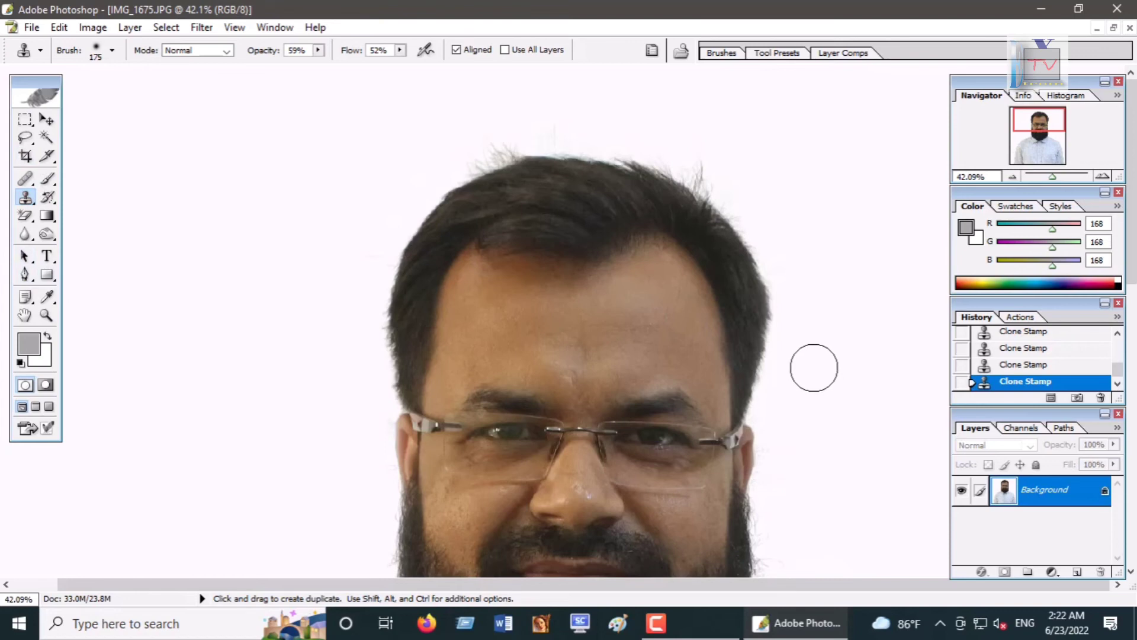
scroll(817, 379, down, 10)
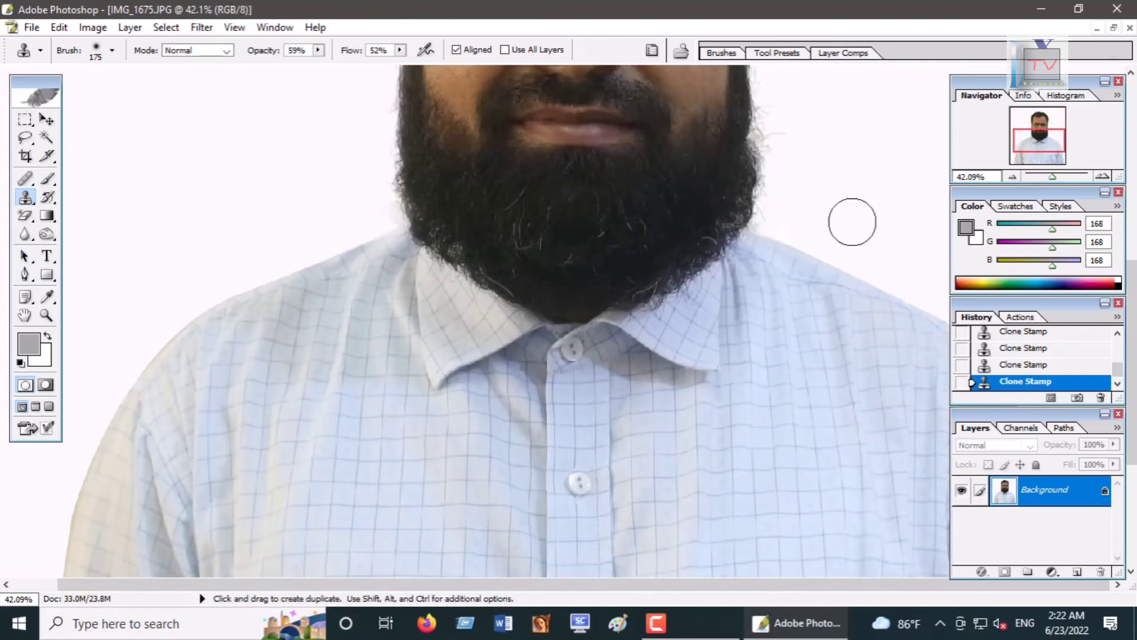
key(space)
key(space)
drag(789, 218, 831, 229)
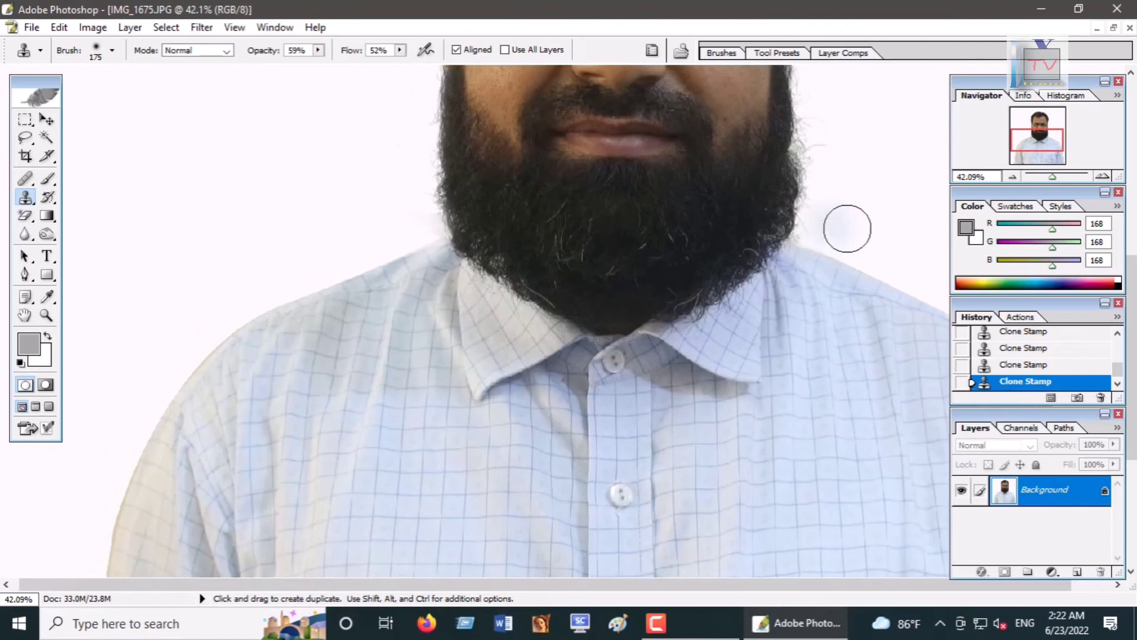
key(ctrl+z)
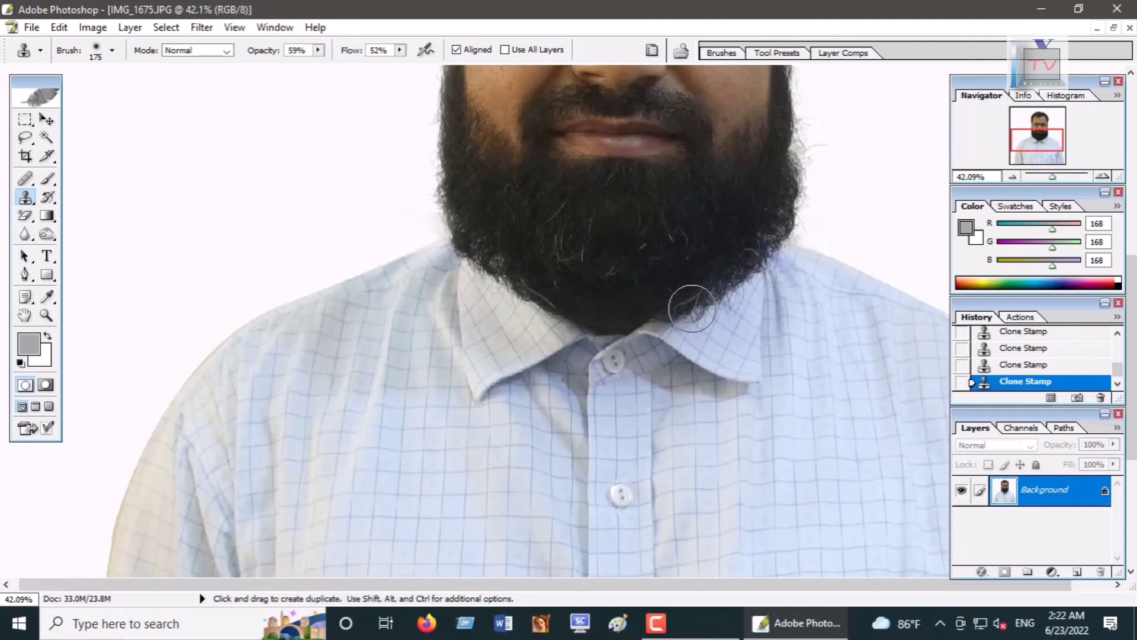
Step: Crop the image to trim the gray strips along the left edge and bottom
key(ctrl+minus)
key(ctrl+minus)
key(ctrl+minus)
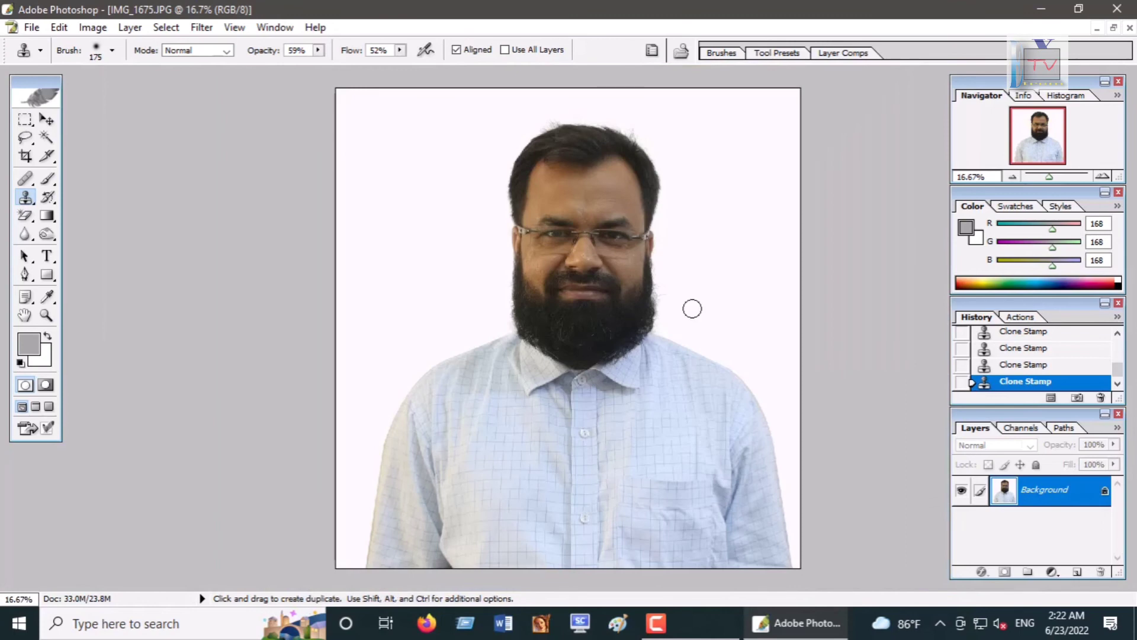
click(26, 156)
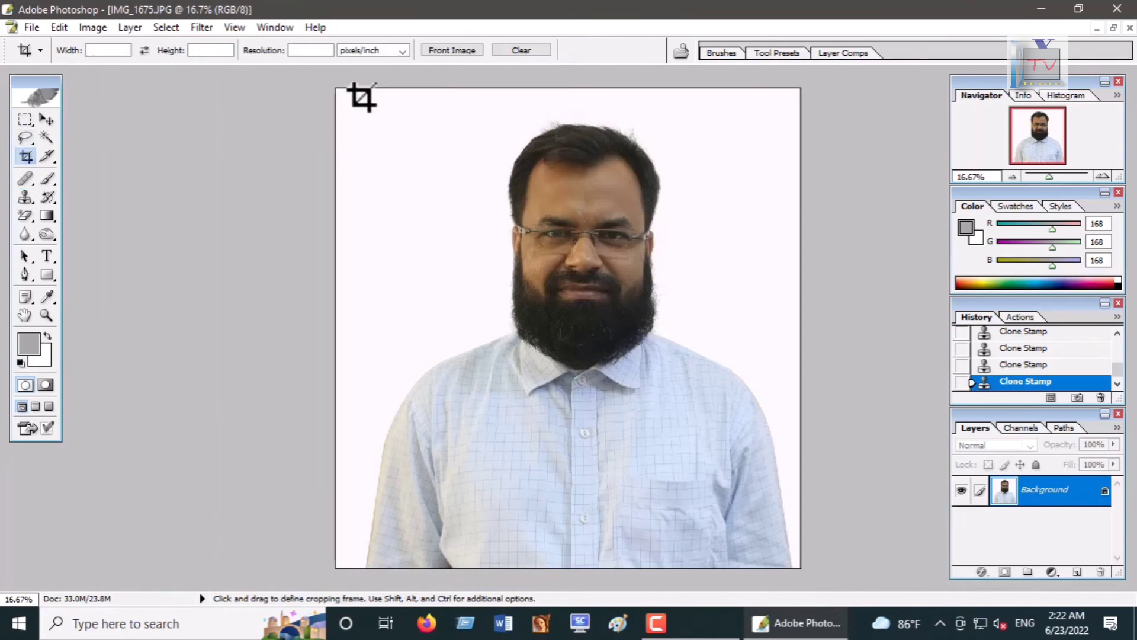
mouse_move(378, 89)
mouse_down()
mouse_move(472, 237)
mouse_move(673, 442)
mouse_move(782, 492)
mouse_move(780, 527)
mouse_up()
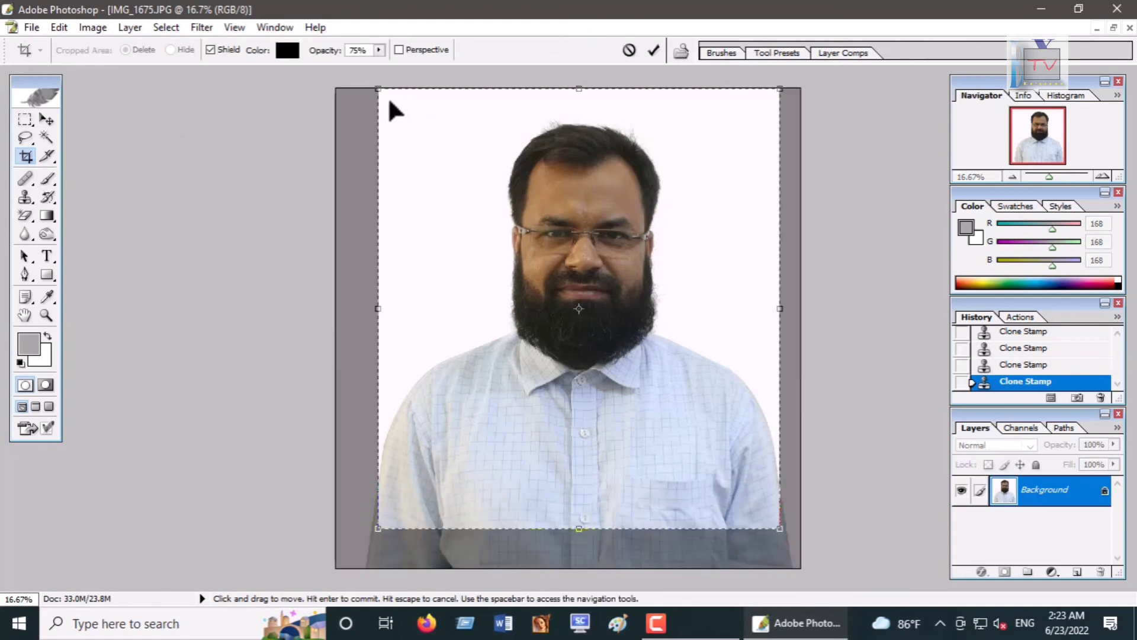
drag(378, 89, 381, 89)
drag(581, 527, 581, 539)
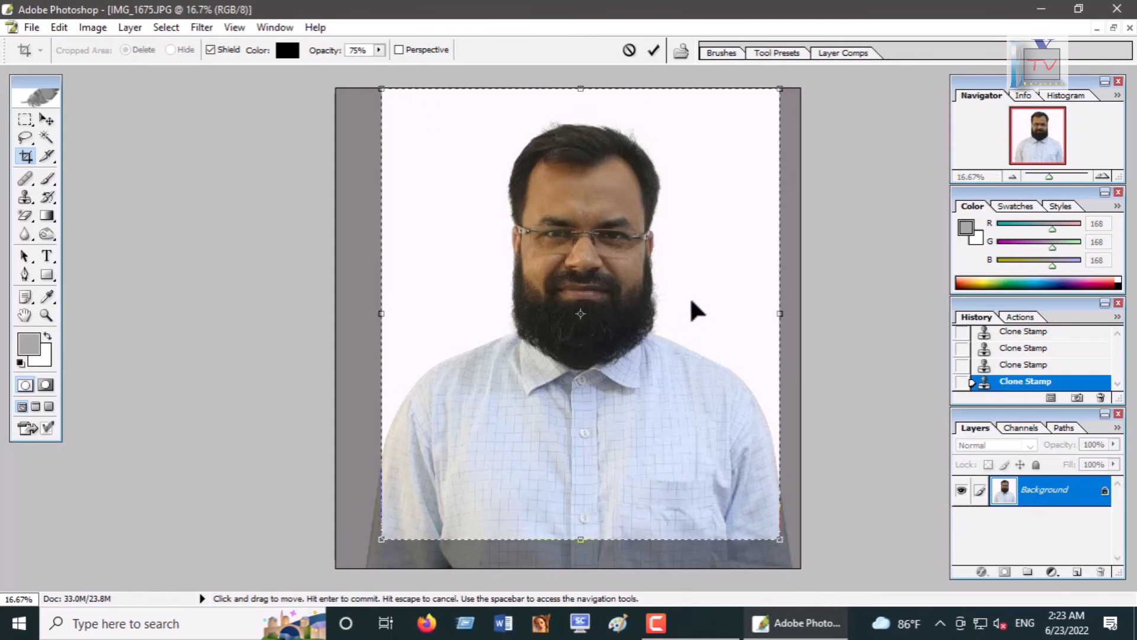
key(Return)
scroll(540, 195, up, 1)
scroll(542, 196, down, 1)
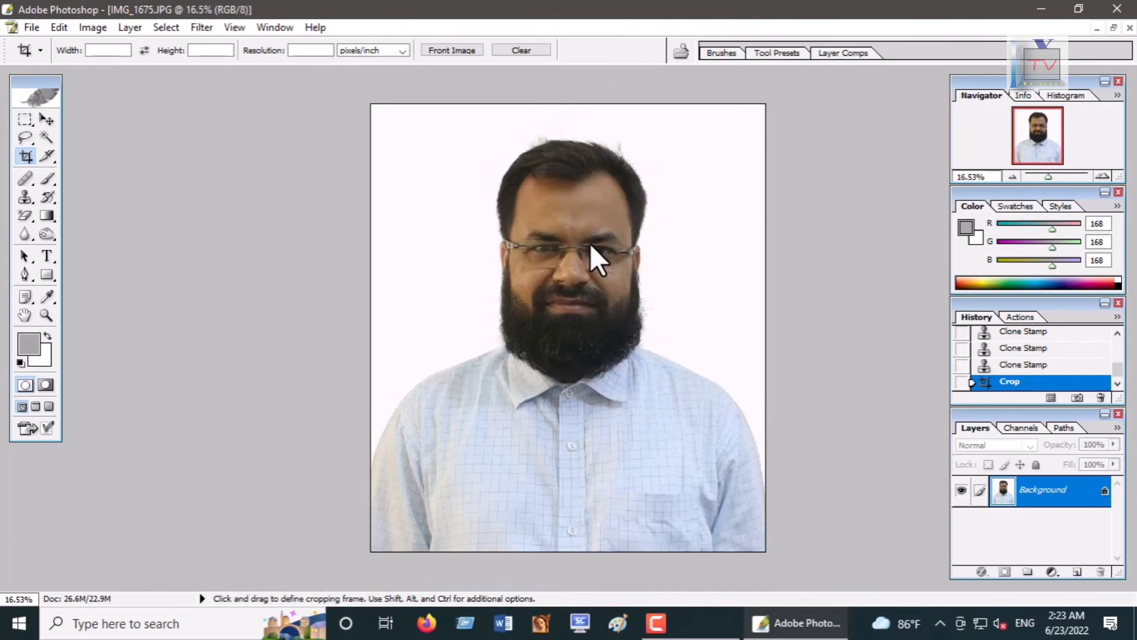
Step: Apply Levels with the input black point at 17 and the white point at 237, nudging the midtone slider
key(ctrl+l)
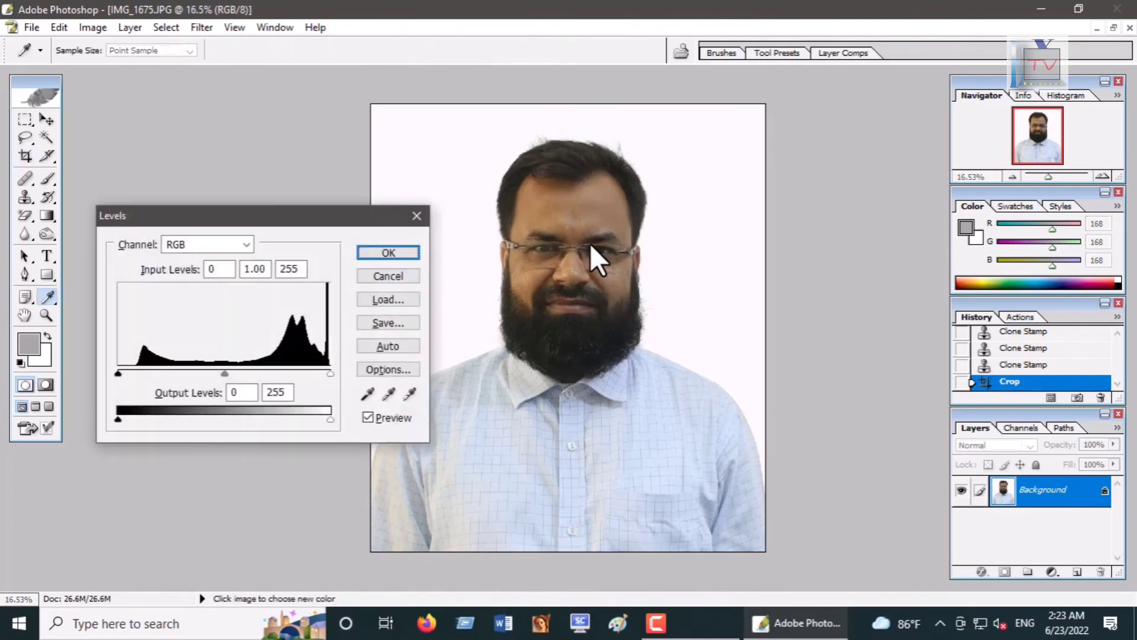
drag(300, 217, 913, 161)
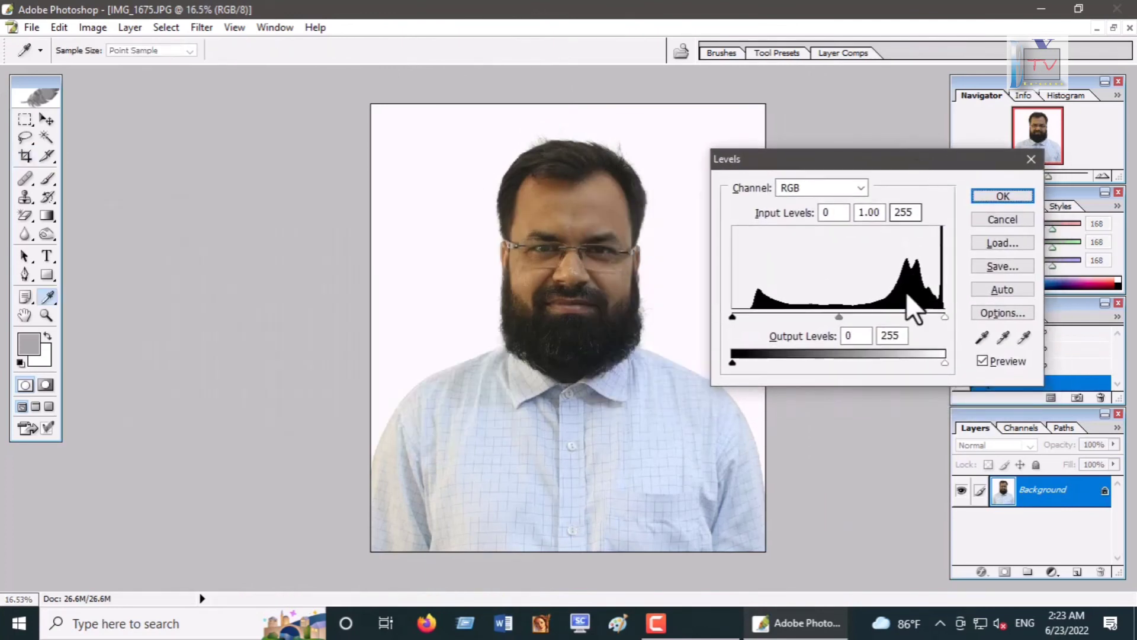
drag(944, 318, 930, 319)
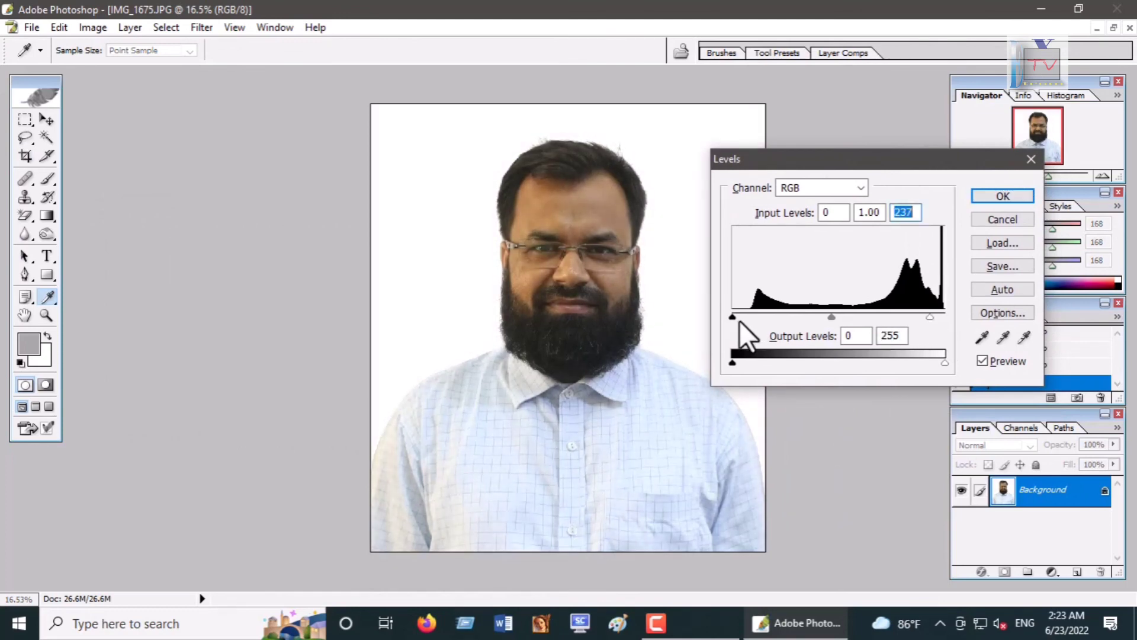
drag(734, 319, 746, 319)
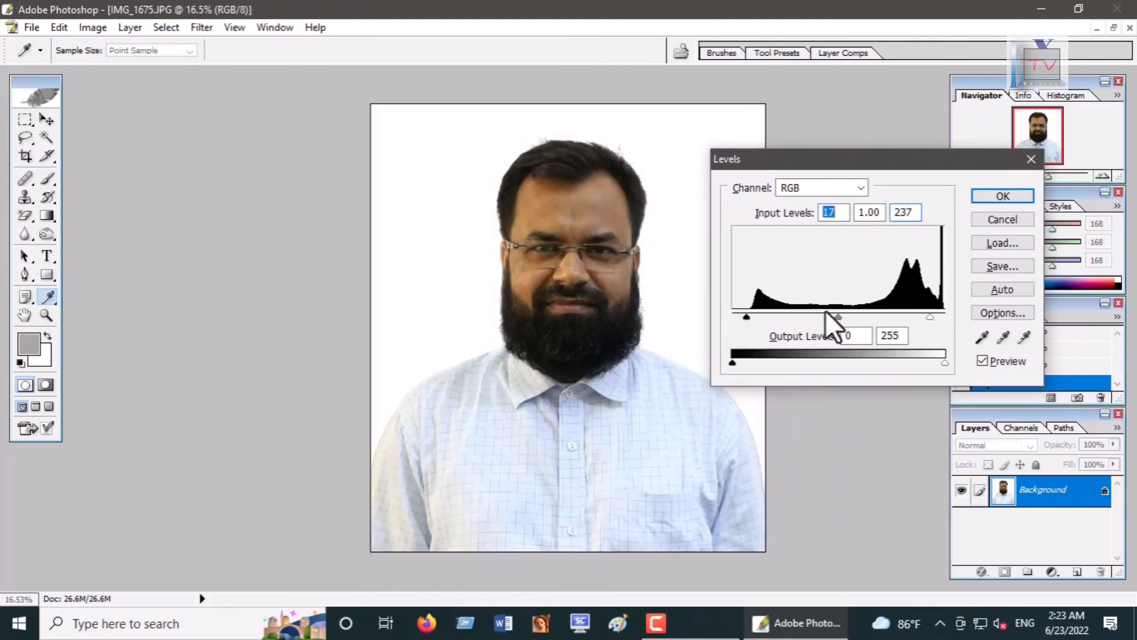
drag(836, 318, 820, 318)
click(1003, 196)
Step: Inspect the adjusted photo at several zoom levels
key(c)
key(ctrl+0)
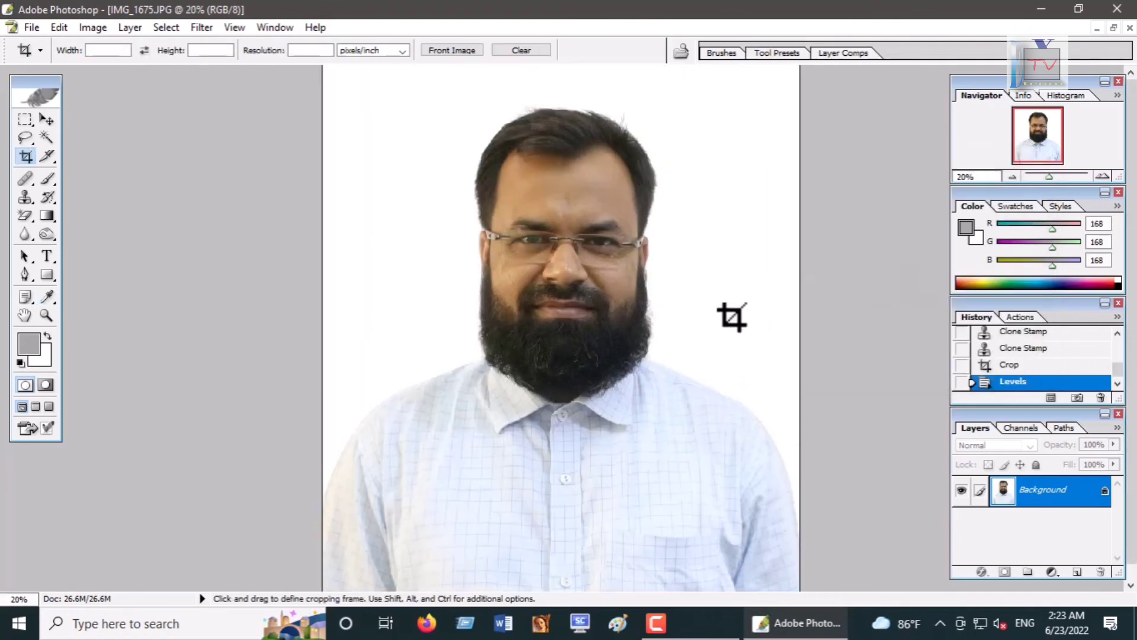
scroll(732, 317, up, 2)
scroll(732, 317, down, 5)
scroll(731, 316, up, 4)
scroll(730, 317, up, 1)
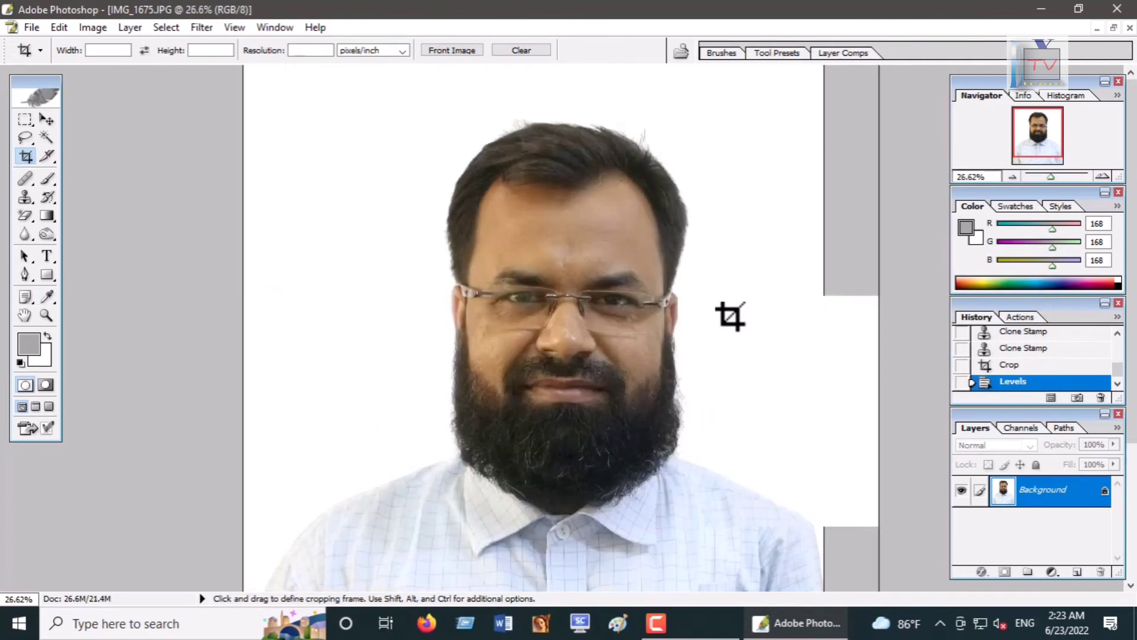
scroll(729, 316, down, 3)
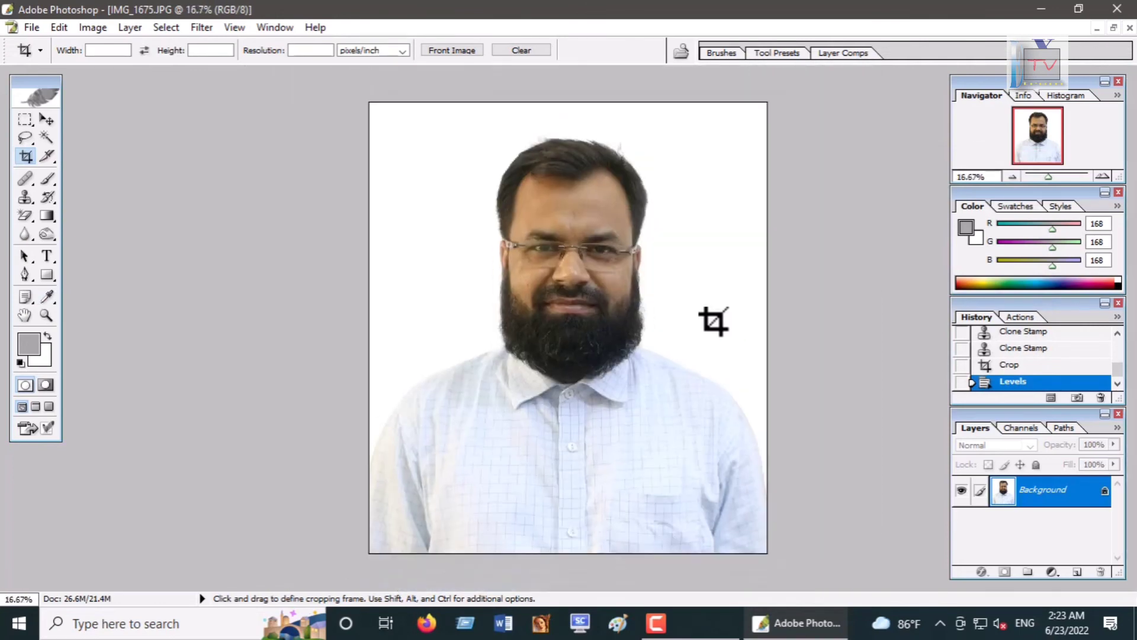